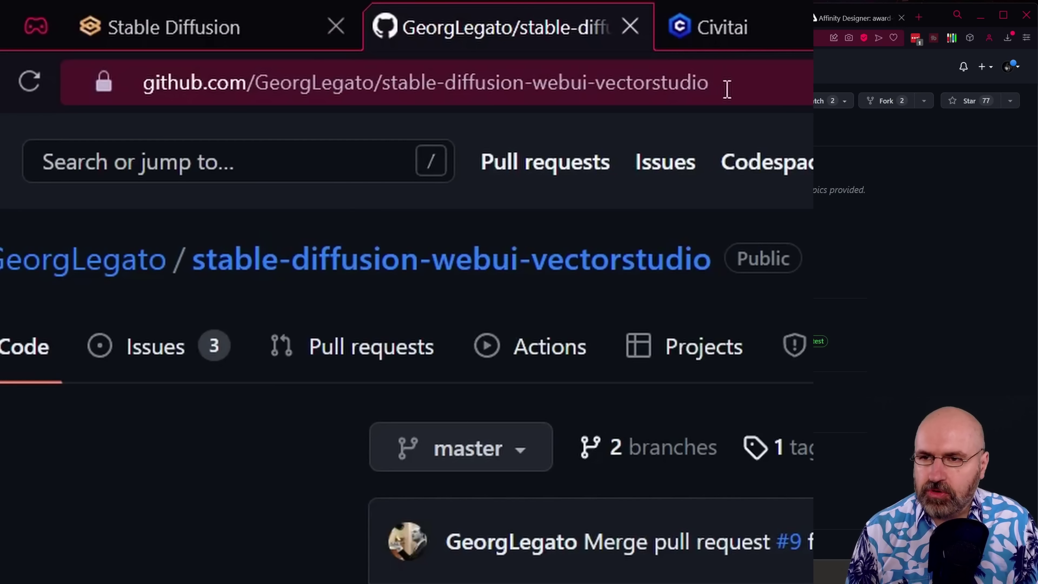
Step: Select the full vectorstudio repository URL in the browser address bar
{"action": "left_click", "coordinate": [300, 40]}
{"action": "key", "text": "ctrl+c"}
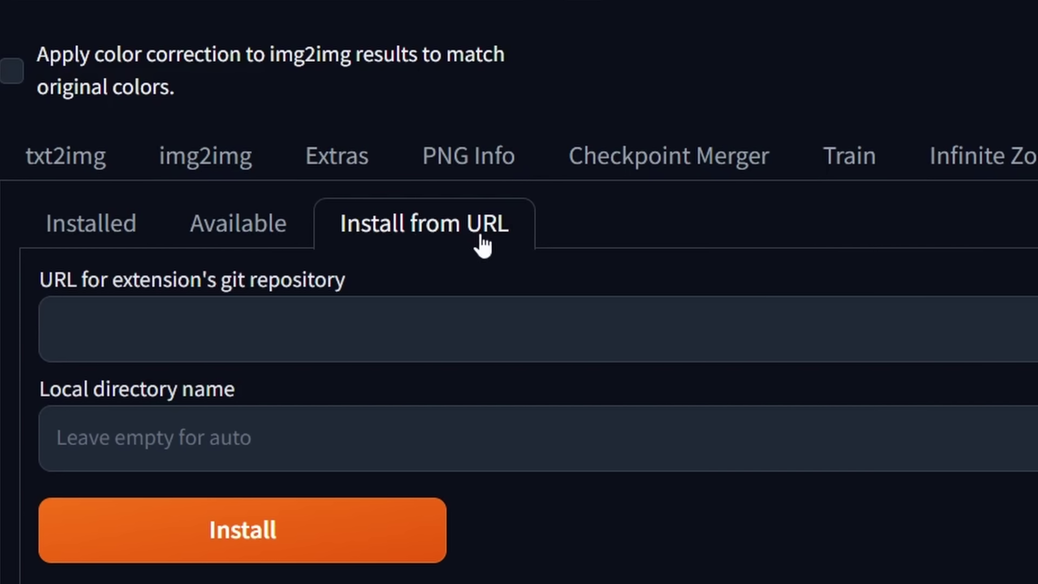
Step: Paste the vectorstudio repository URL into Install from URL, then view the Installed extensions list
{"action": "left_click", "coordinate": [165, 307]}
{"action": "key", "text": "ctrl+v"}
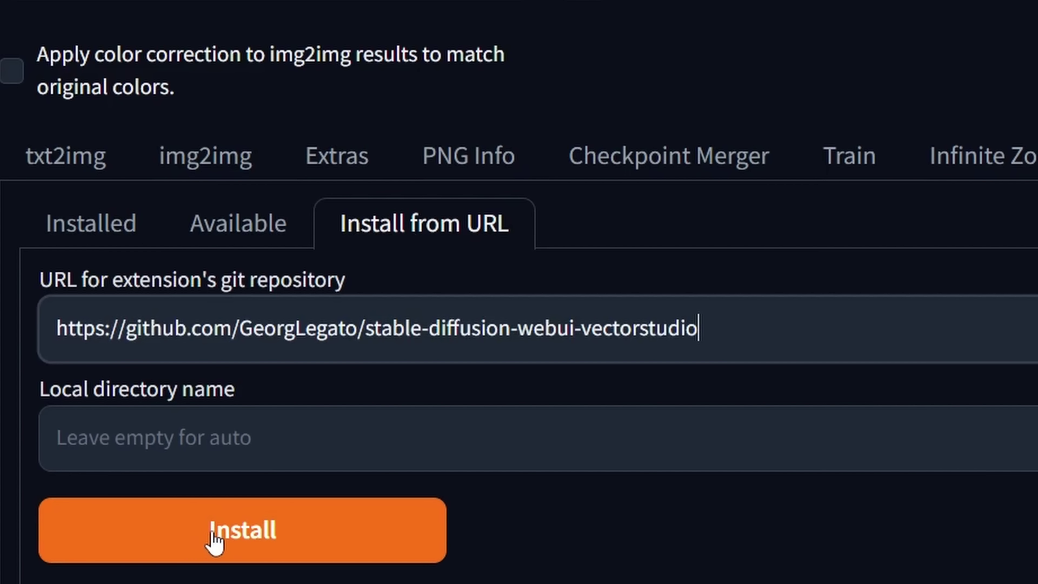
{"action": "left_click", "coordinate": [77, 236]}
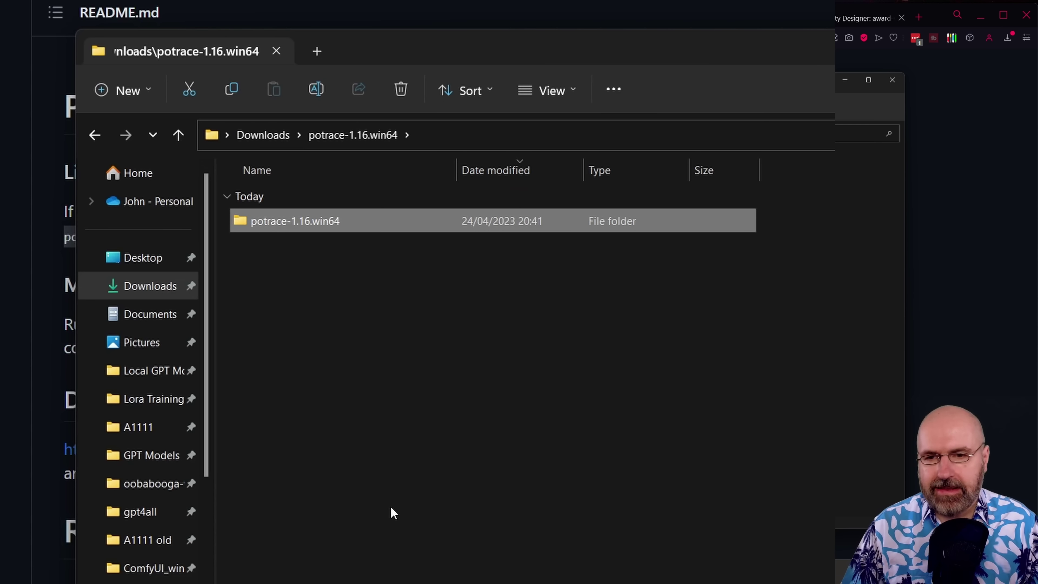
Step: Select potrace.exe in potrace-1.16.win64, then go to A1111's vectorstudio extension bin folder
{"action": "double_click", "coordinate": [264, 224]}
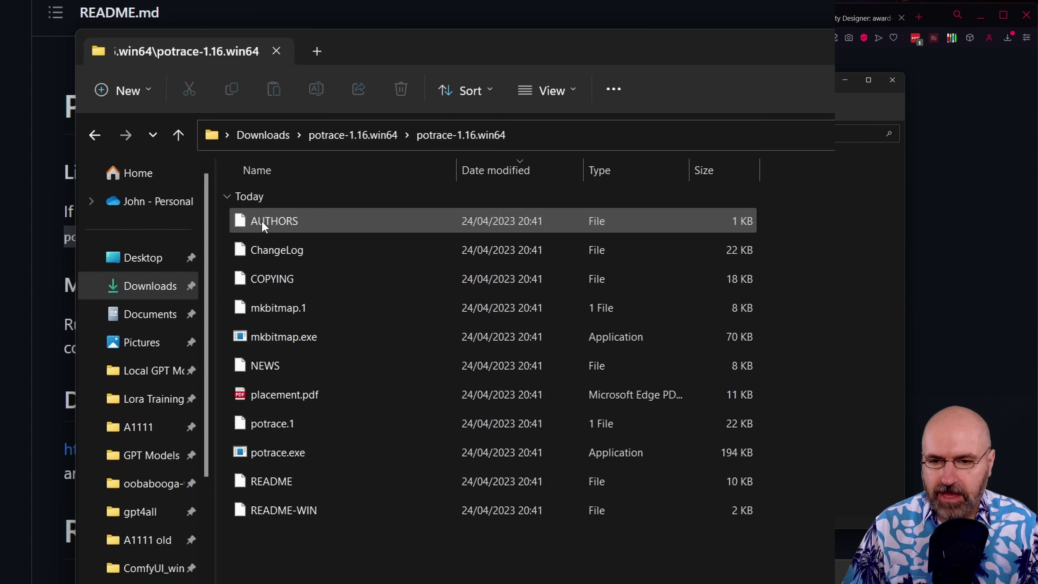
{"action": "left_click", "coordinate": [304, 457]}
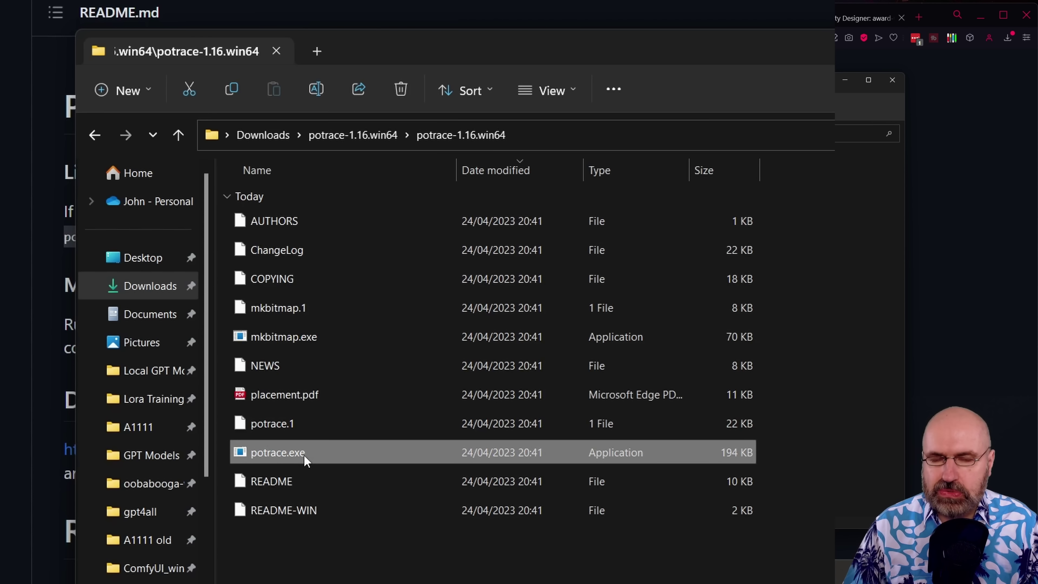
{"action": "left_click", "coordinate": [172, 427]}
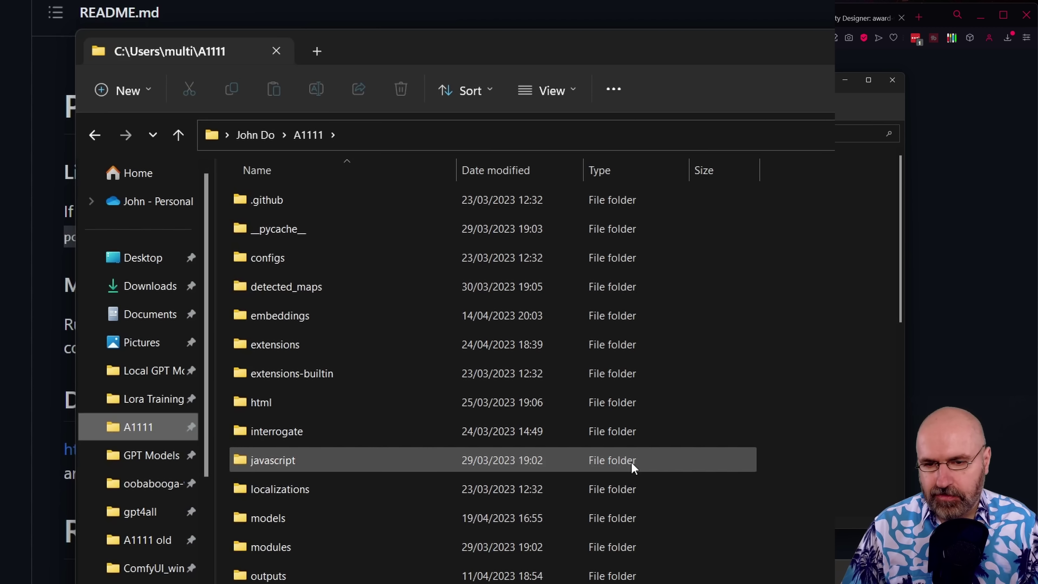
{"action": "double_click", "coordinate": [305, 344]}
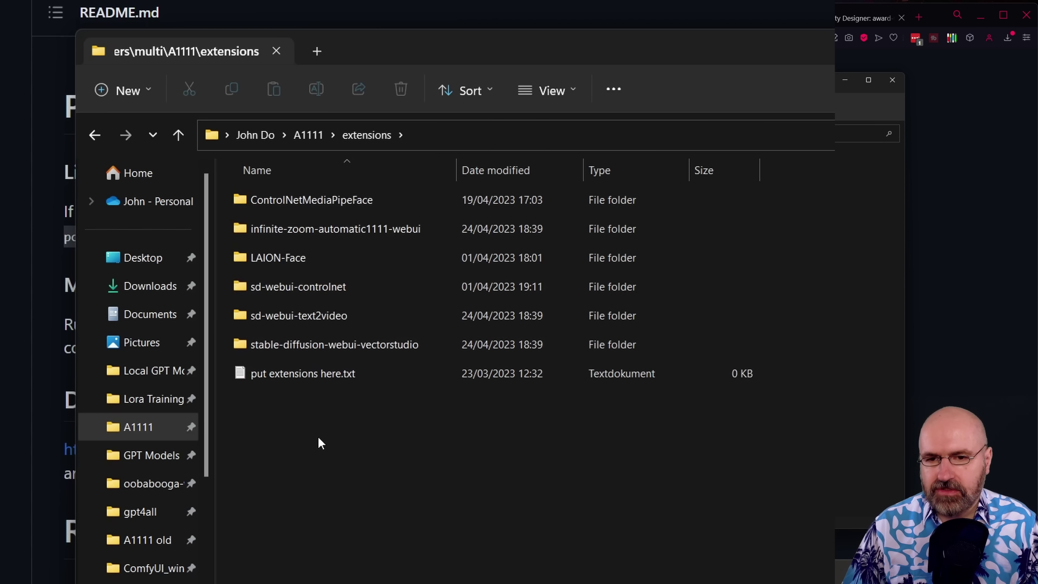
{"action": "double_click", "coordinate": [383, 344]}
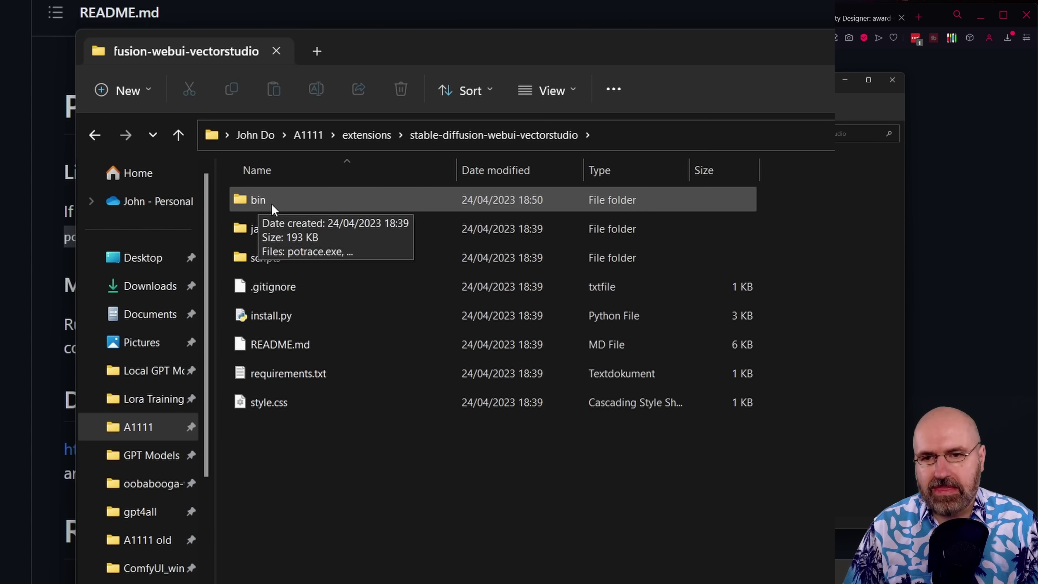
{"action": "double_click", "coordinate": [271, 203]}
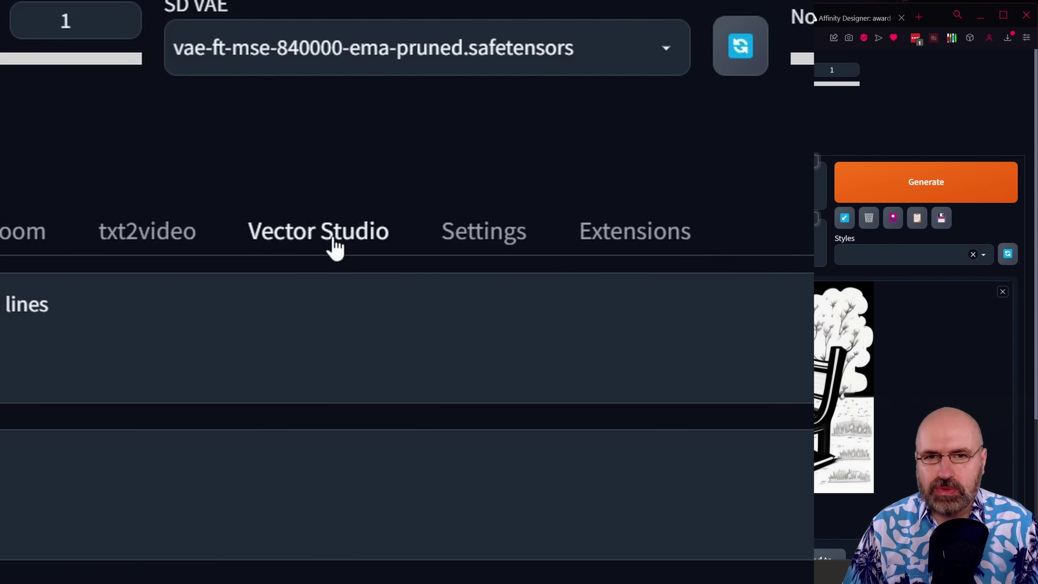
Step: Open the Vector Studio section and choose Vector Studio from the txt2img Script dropdown
{"action": "left_click", "coordinate": [336, 247]}
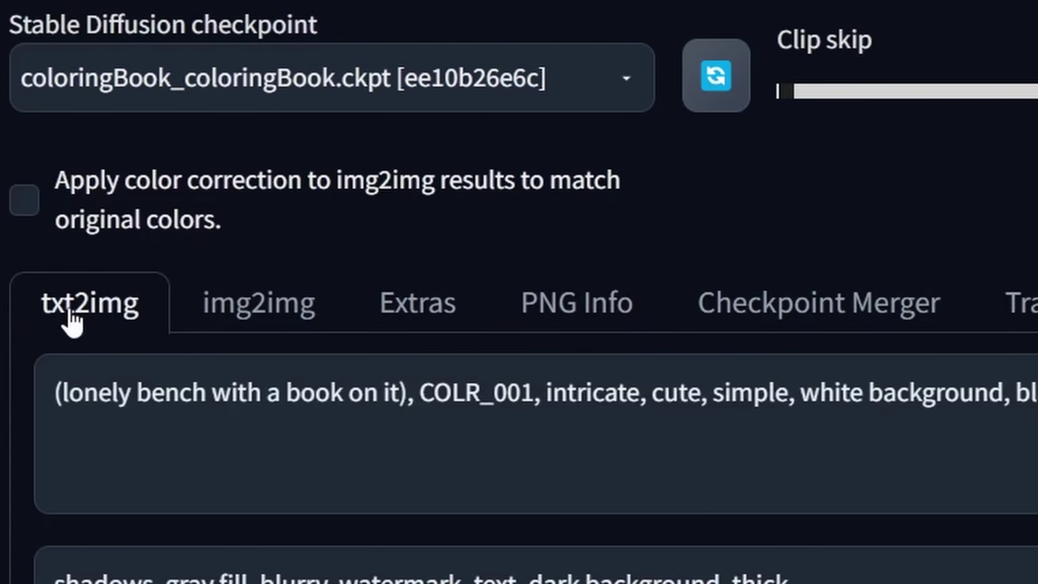
{"action": "scroll", "coordinate": [506, 519], "scroll_direction": "down", "scroll_amount": 5}
{"action": "scroll", "coordinate": [153, 297], "scroll_direction": "down", "scroll_amount": 10}
{"action": "left_click", "coordinate": [153, 297]}
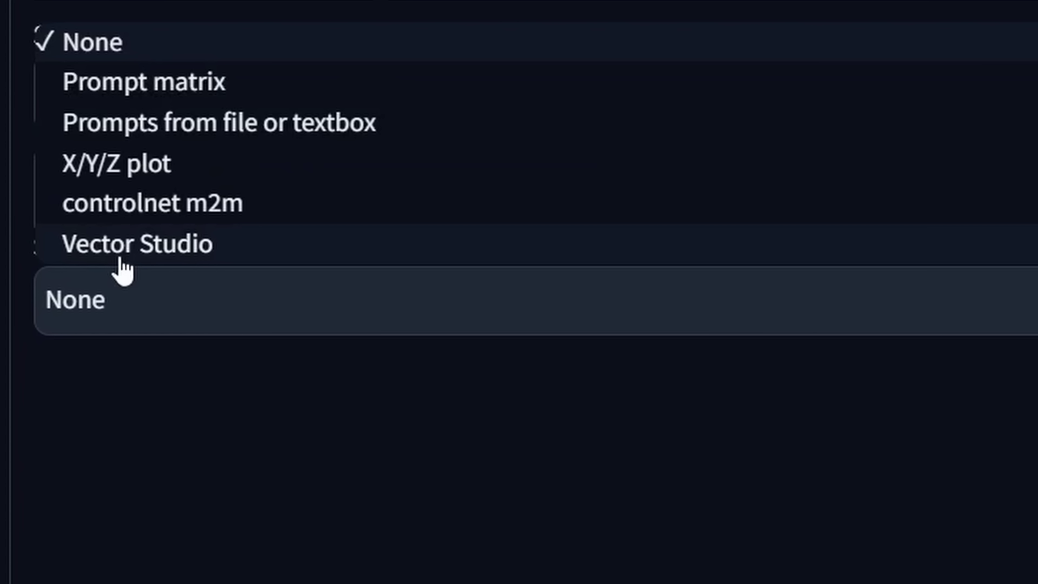
{"action": "left_click", "coordinate": [192, 247]}
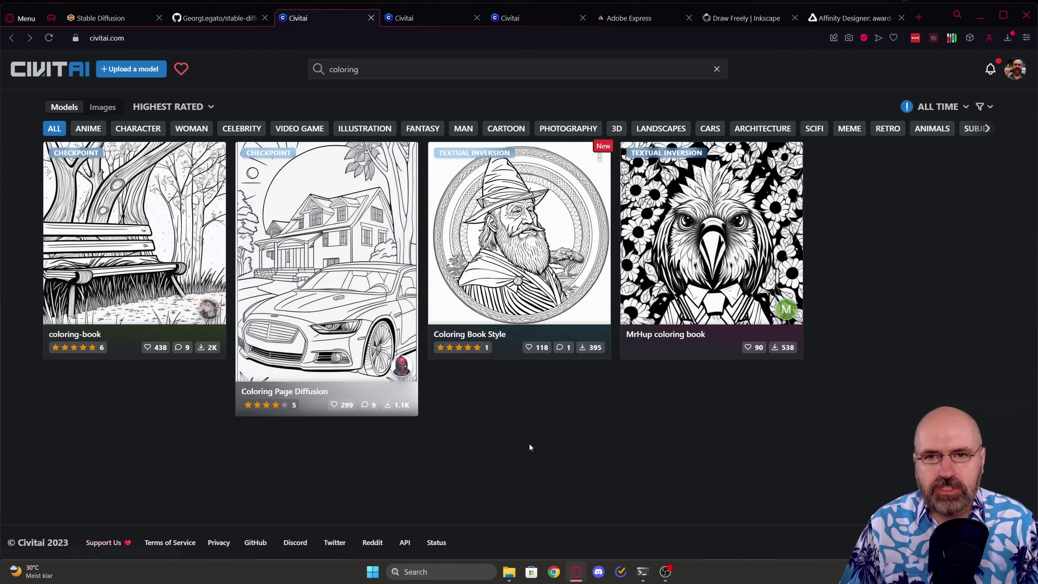
Step: Return to the coloring-book model page and highlight its instruction to download both ckpt and yaml files
{"action": "left_click", "coordinate": [425, 20]}
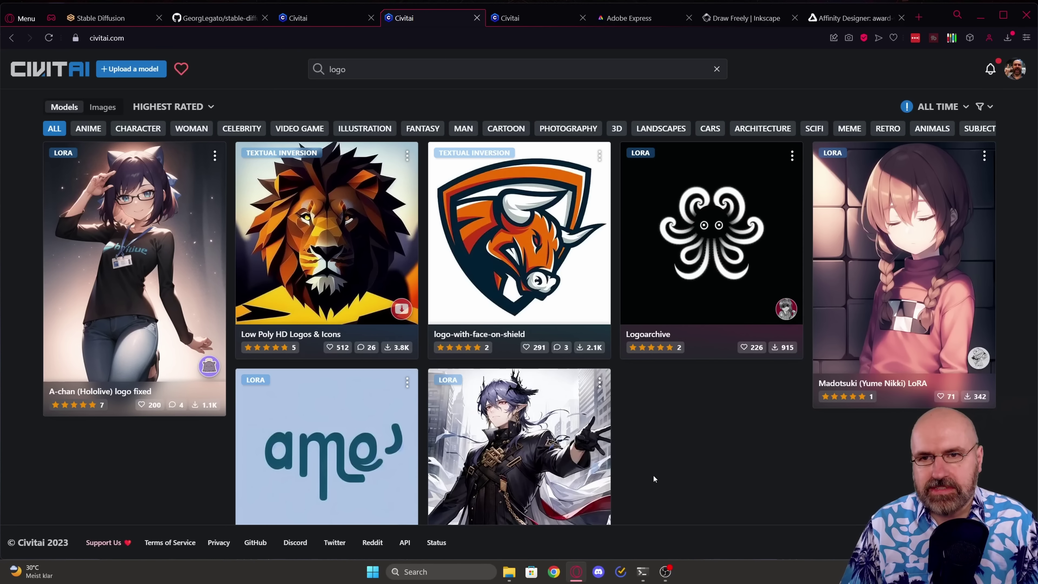
{"action": "key", "text": "ctrl+Tab"}
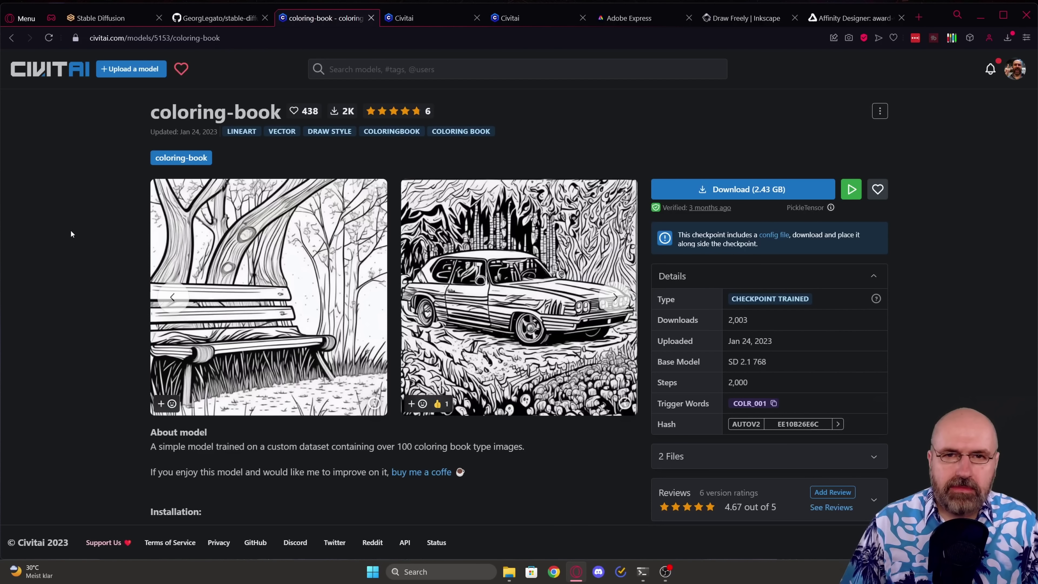
{"action": "scroll", "coordinate": [101, 279], "scroll_direction": "down", "scroll_amount": 7}
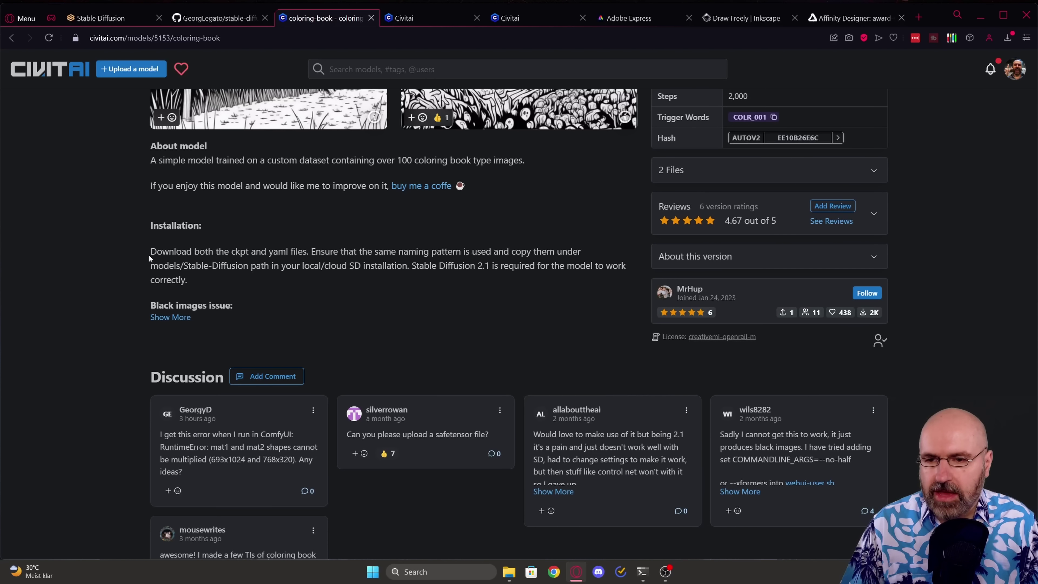
{"action": "left_click_drag", "start_coordinate": [151, 252], "coordinate": [311, 256]}
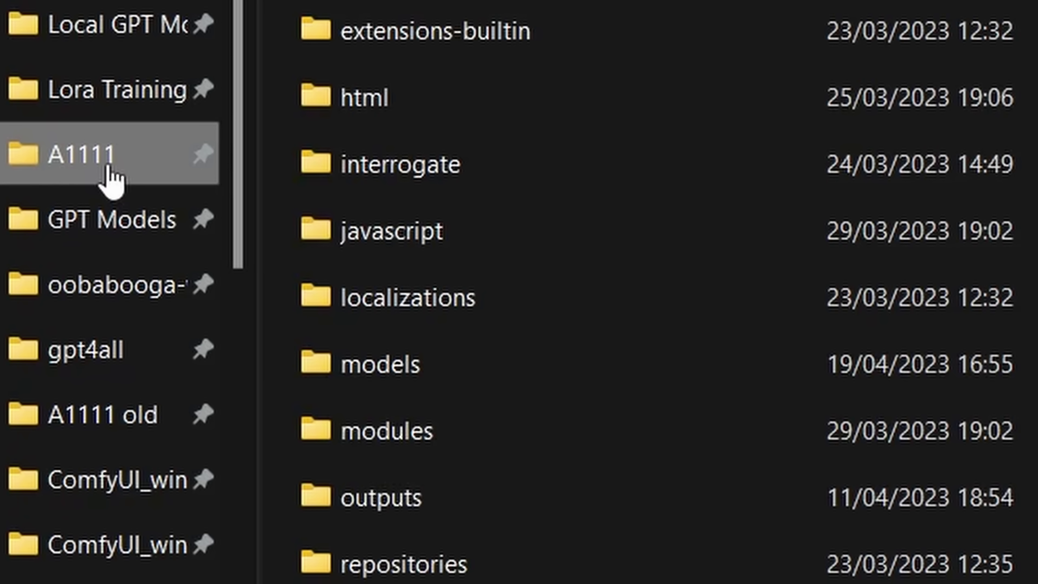
Step: Open A1111's models > Stable-diffusion folder in File Explorer
{"action": "left_click", "coordinate": [414, 387]}
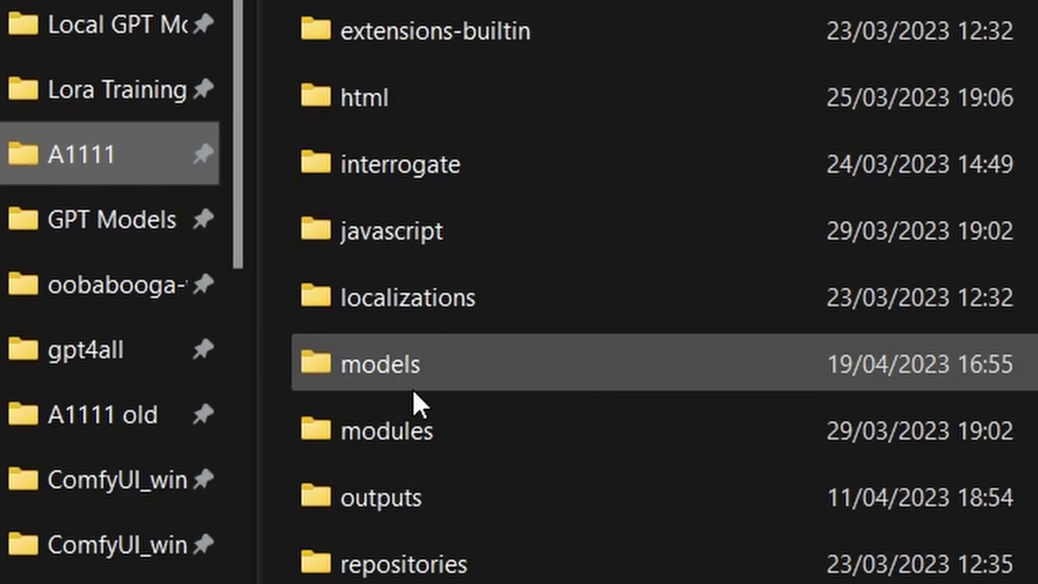
{"action": "double_click", "coordinate": [414, 390]}
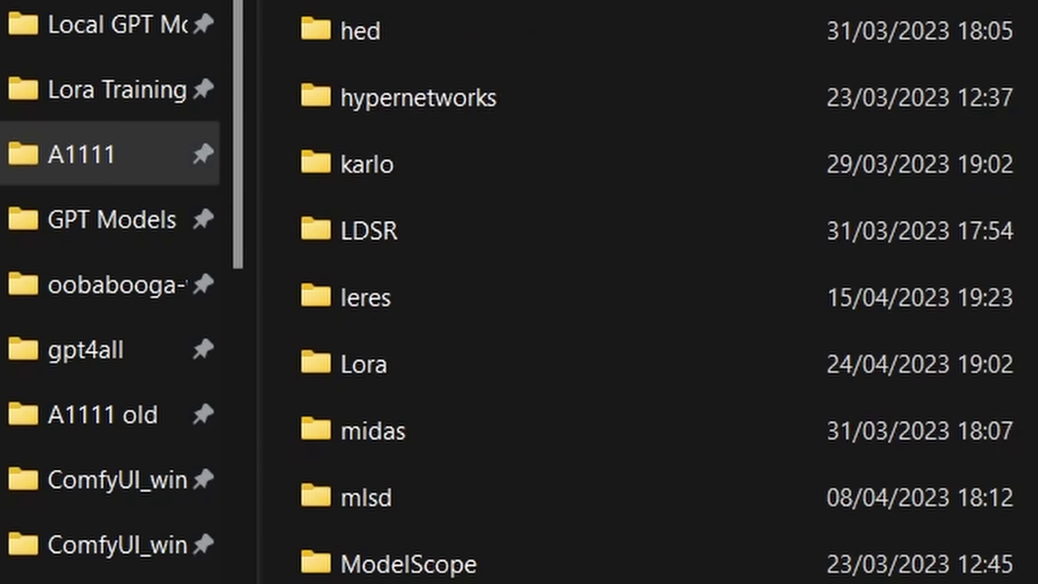
{"action": "scroll", "coordinate": [452, 313], "scroll_direction": "down", "scroll_amount": 2}
{"action": "double_click", "coordinate": [451, 266]}
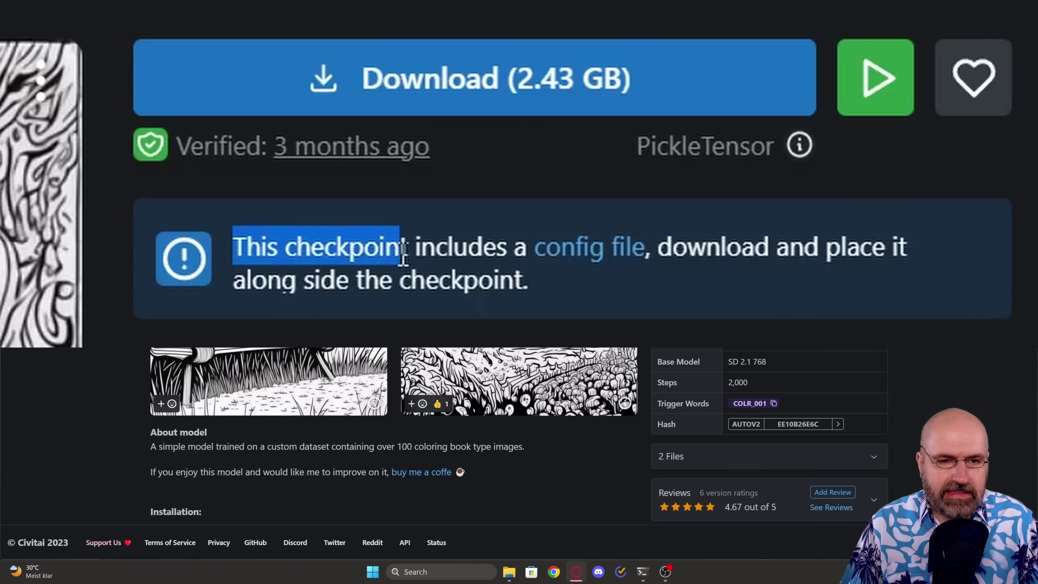
Step: Highlight the included config file note and confirm coloringBook is the selected checkpoint
{"action": "left_click_drag", "start_coordinate": [432, 256], "coordinate": [646, 253]}
{"action": "left_click", "coordinate": [648, 307]}
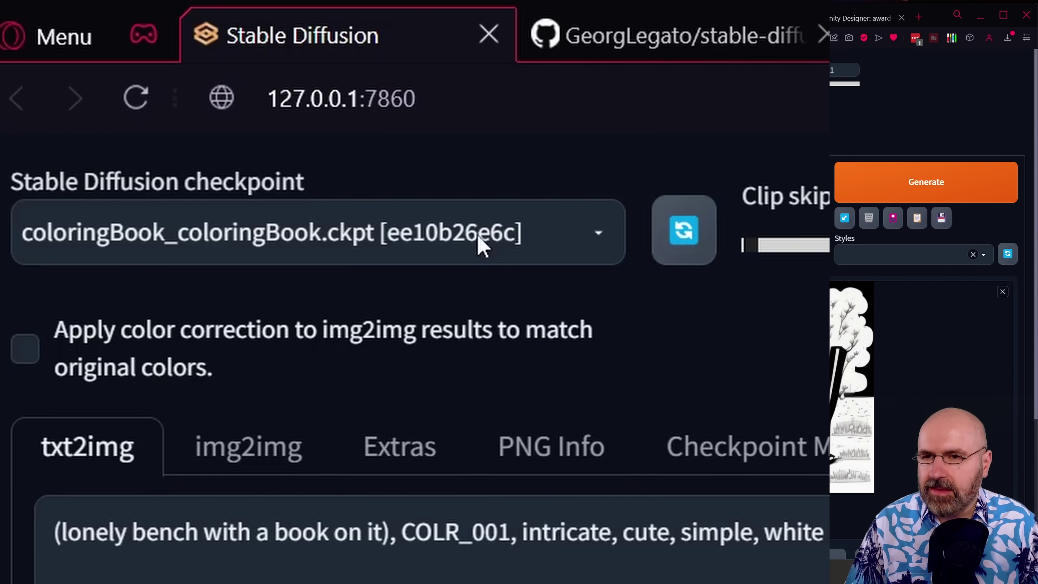
{"action": "left_click", "coordinate": [513, 242]}
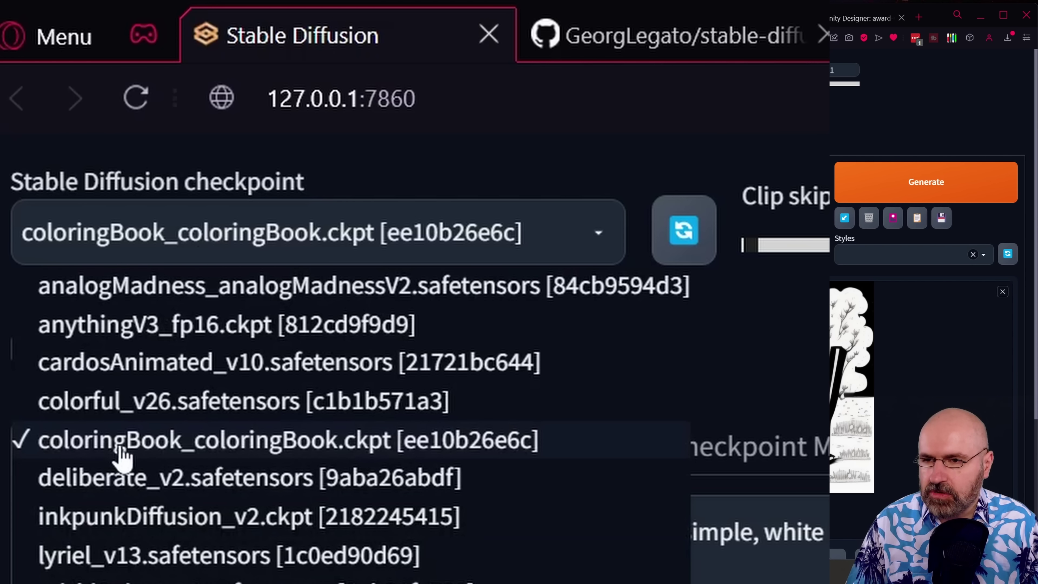
{"action": "left_click", "coordinate": [765, 434]}
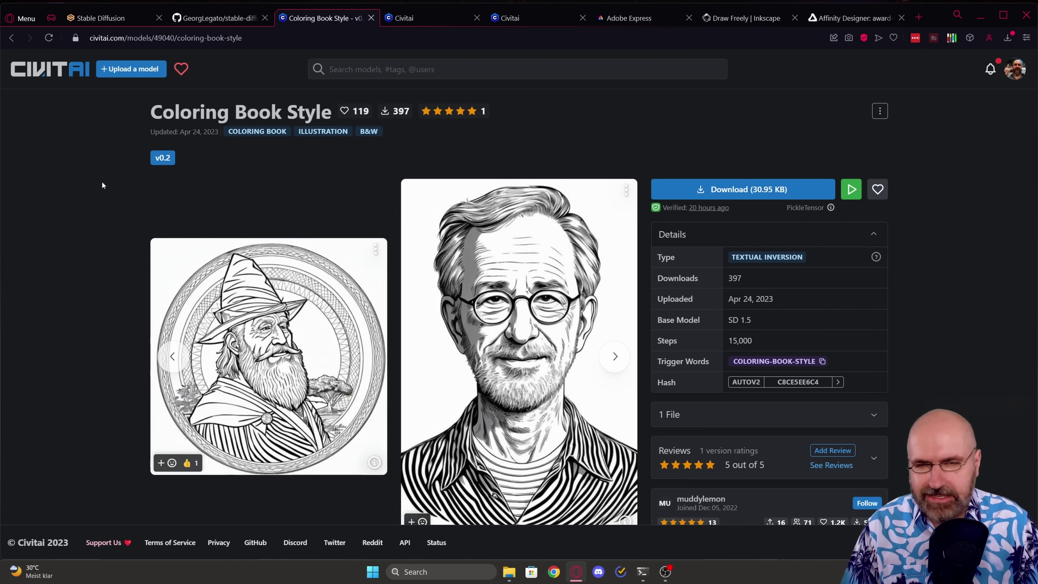
Step: Switch to the A1111 Explorer window and open its models folder
{"action": "key", "text": "alt+Tab"}
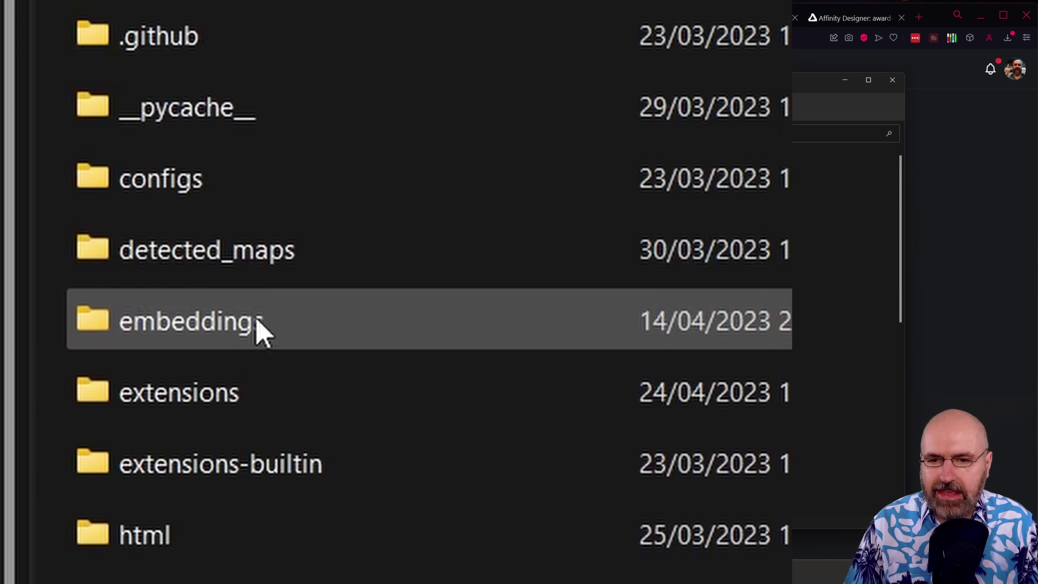
{"action": "mouse_move", "coordinate": [256, 321]}
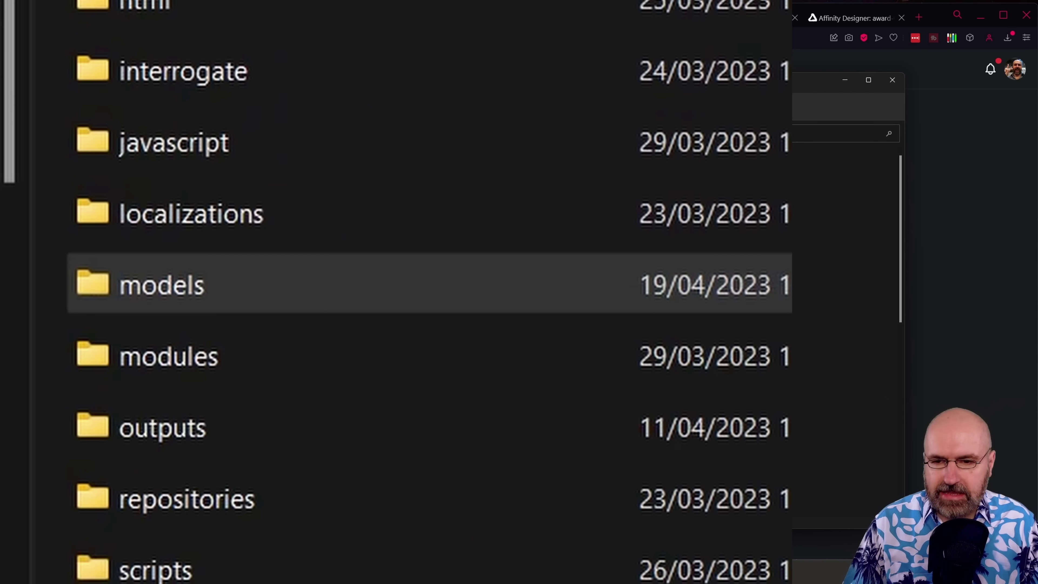
{"action": "double_click", "coordinate": [200, 290]}
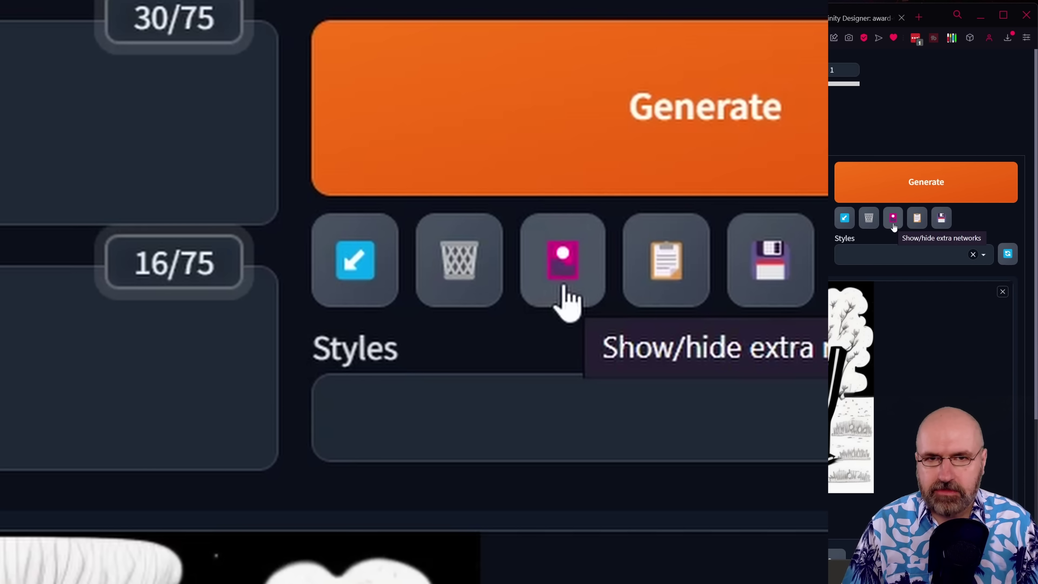
Step: Show the extra networks panel and refresh the textual inversion and Lora lists
{"action": "left_click", "coordinate": [894, 224]}
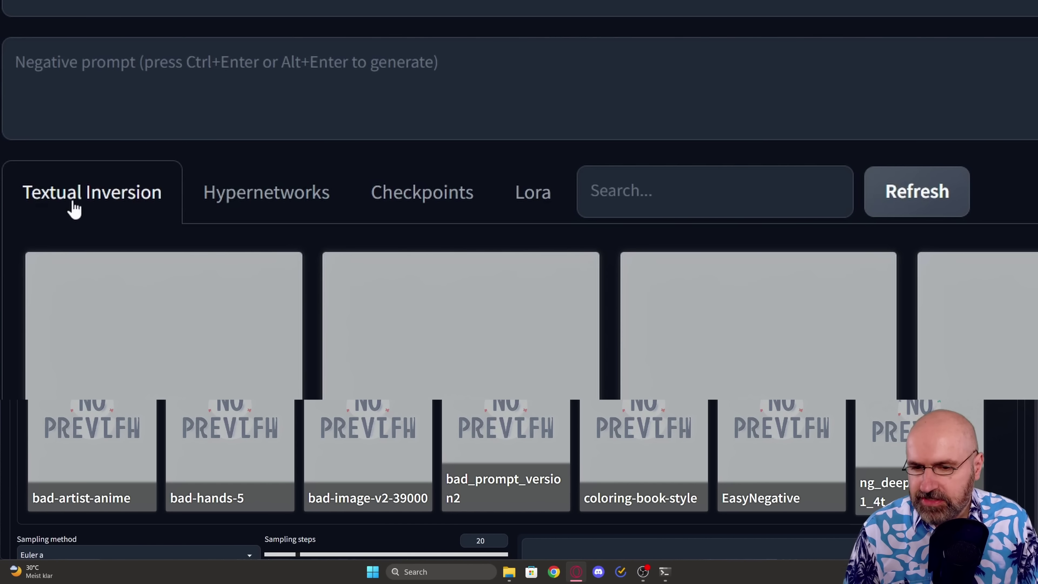
{"action": "left_click", "coordinate": [913, 204]}
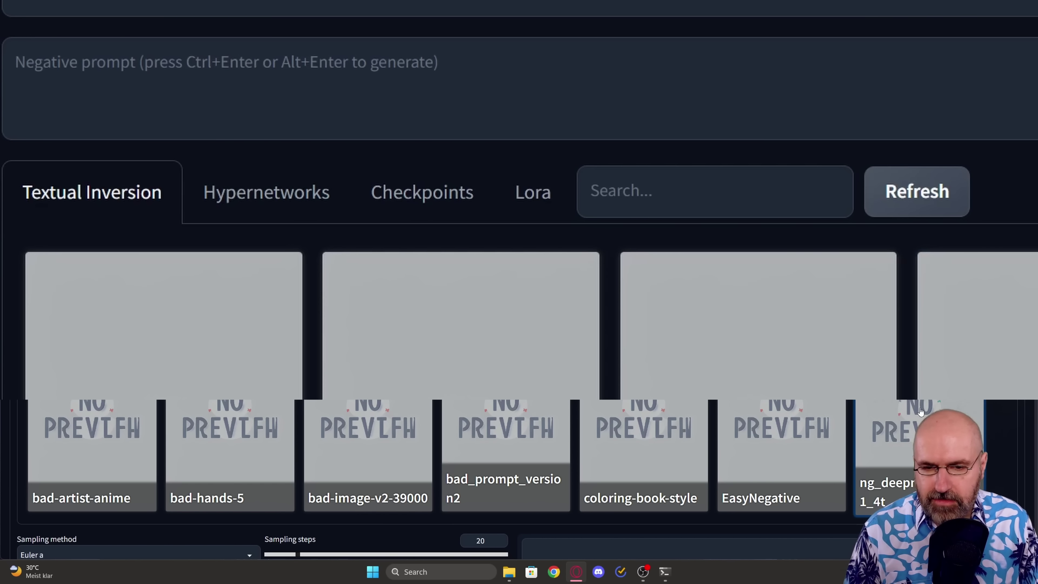
{"action": "left_click", "coordinate": [538, 203]}
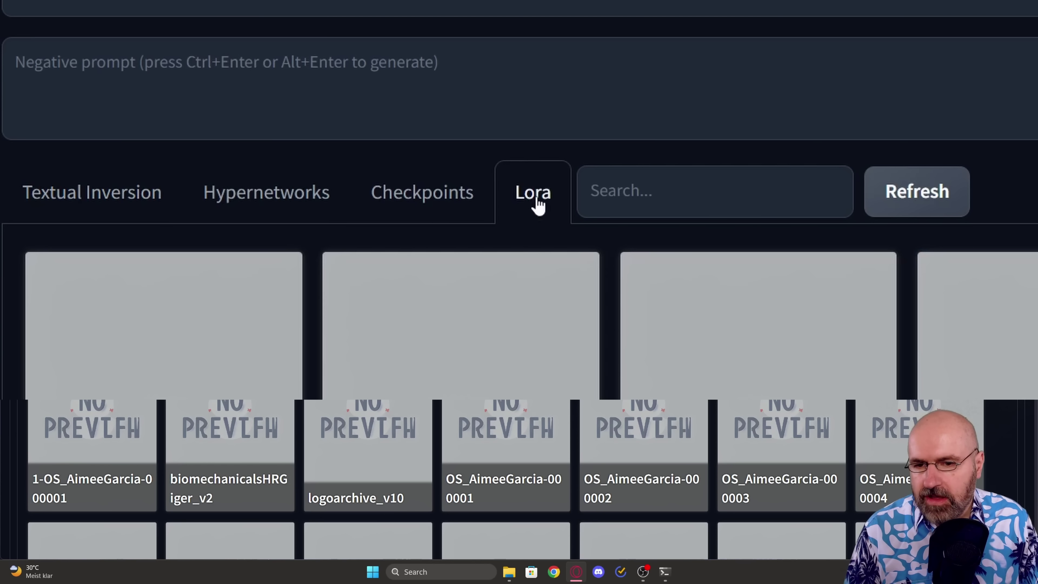
{"action": "left_click", "coordinate": [921, 213]}
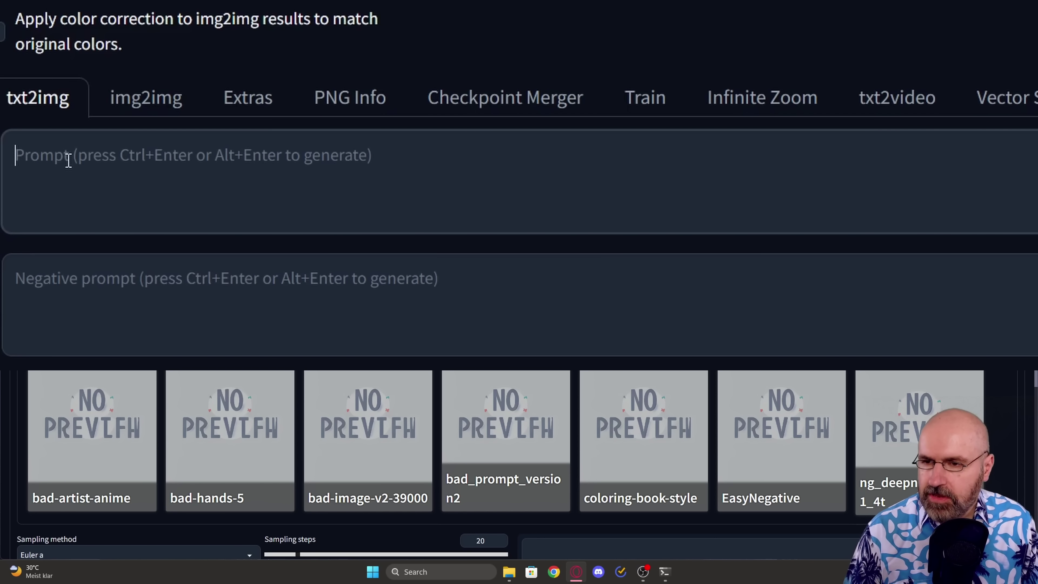
Step: Enter the negative and winter forest prompts, adding the coloring-book-style embedding and logoarchive_v10 LoRA
{"action": "left_click", "coordinate": [53, 305]}
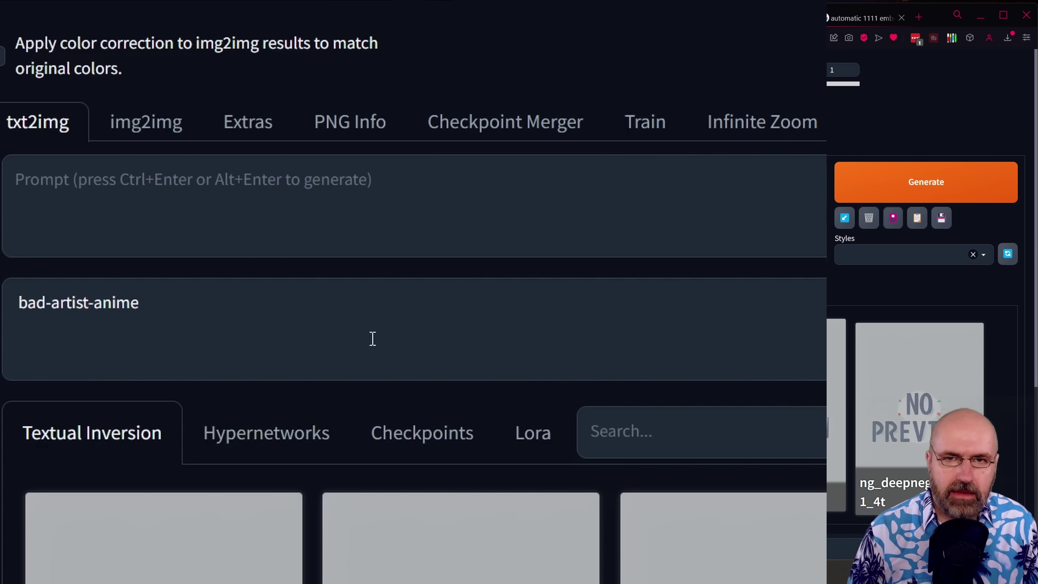
{"action": "left_click", "coordinate": [115, 196]}
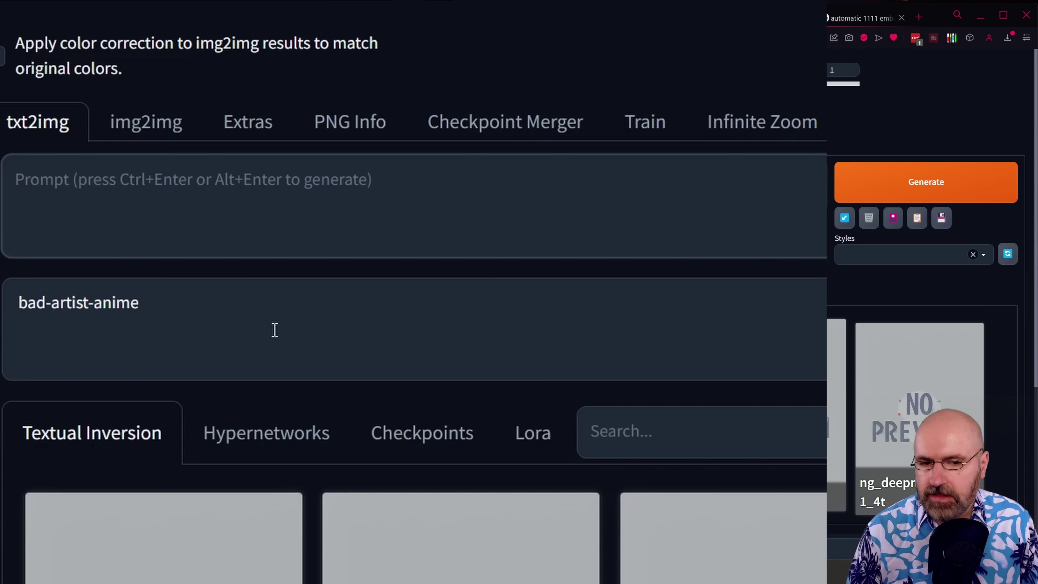
{"action": "left_click", "coordinate": [590, 497]}
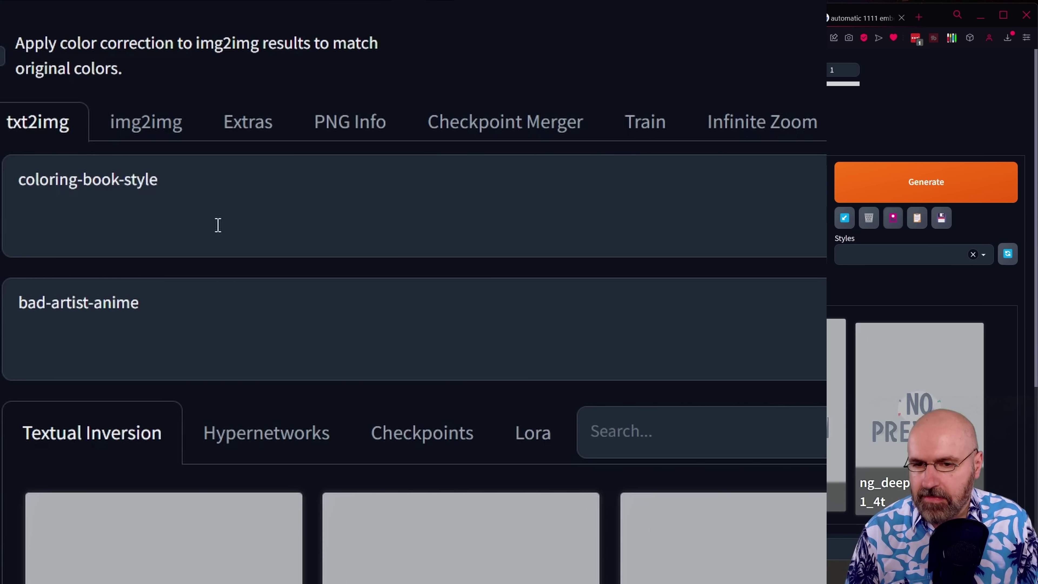
{"action": "left_click", "coordinate": [524, 431]}
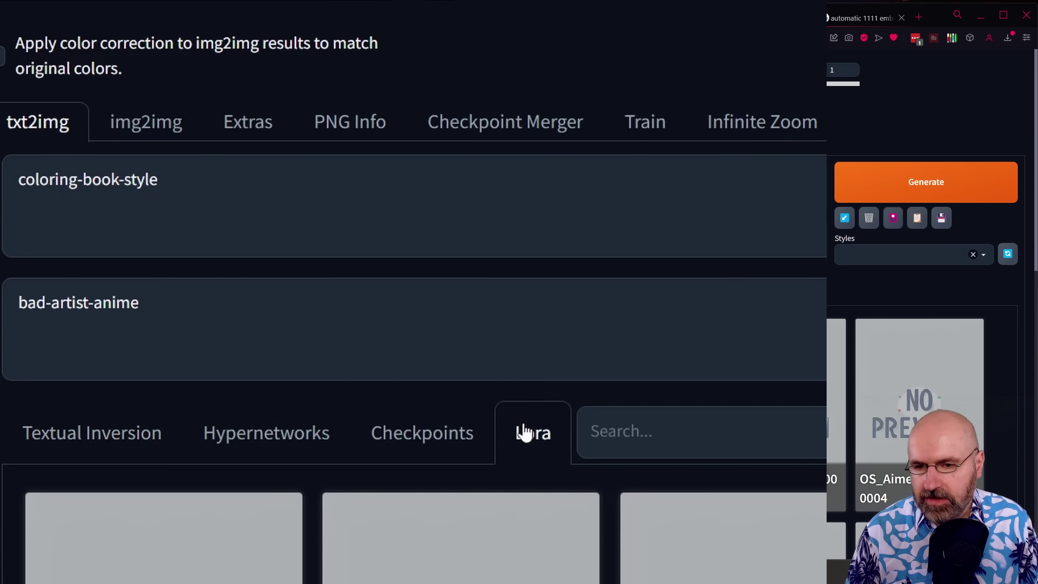
{"action": "left_click", "coordinate": [428, 239]}
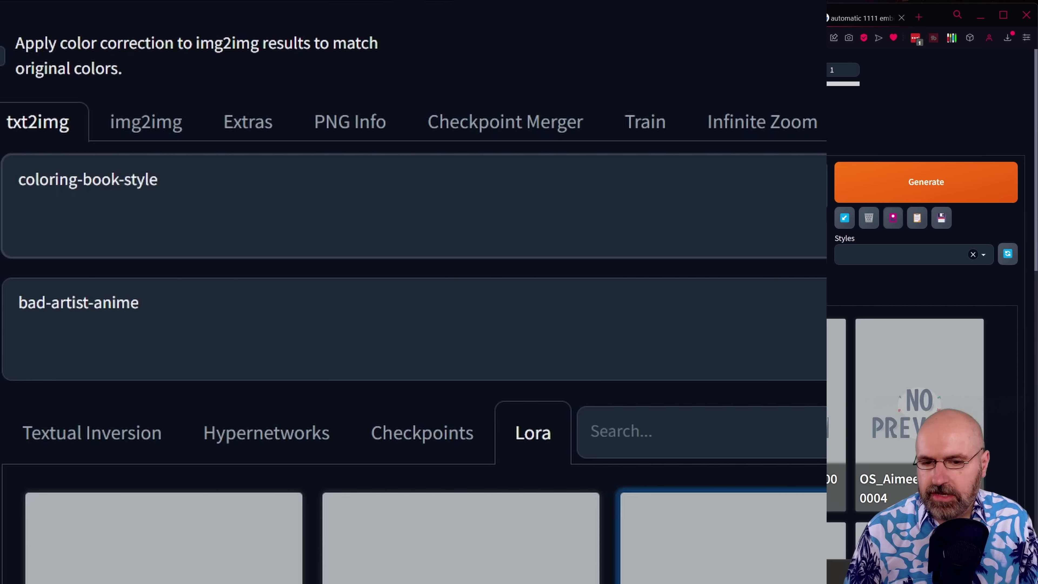
{"action": "left_click", "coordinate": [724, 536]}
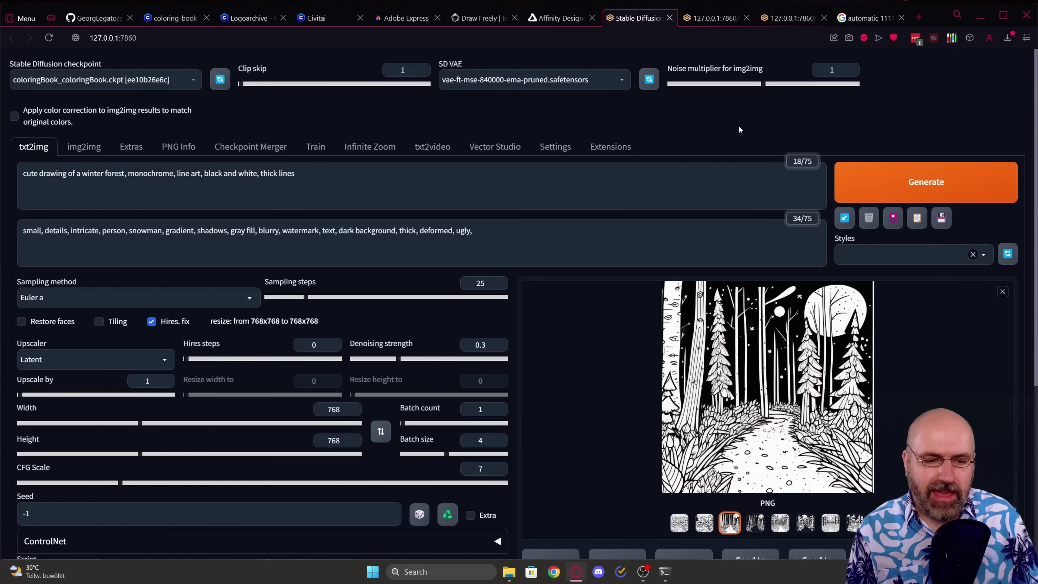
Step: Compare the forest pages' SVG versions and uncheck White is Opaque in Vector Studio
{"action": "left_click", "coordinate": [755, 523]}
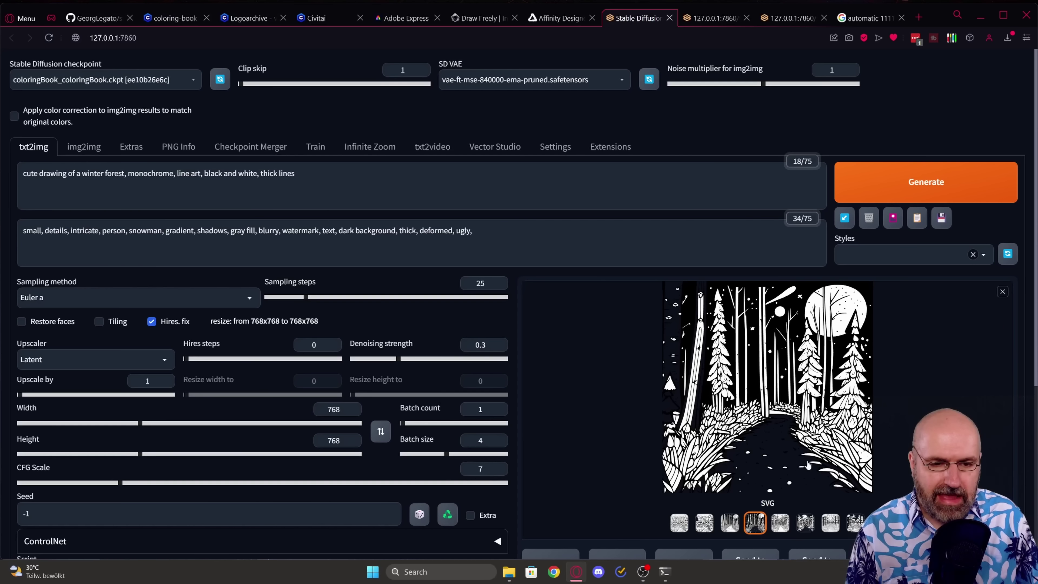
{"action": "left_click", "coordinate": [806, 523]}
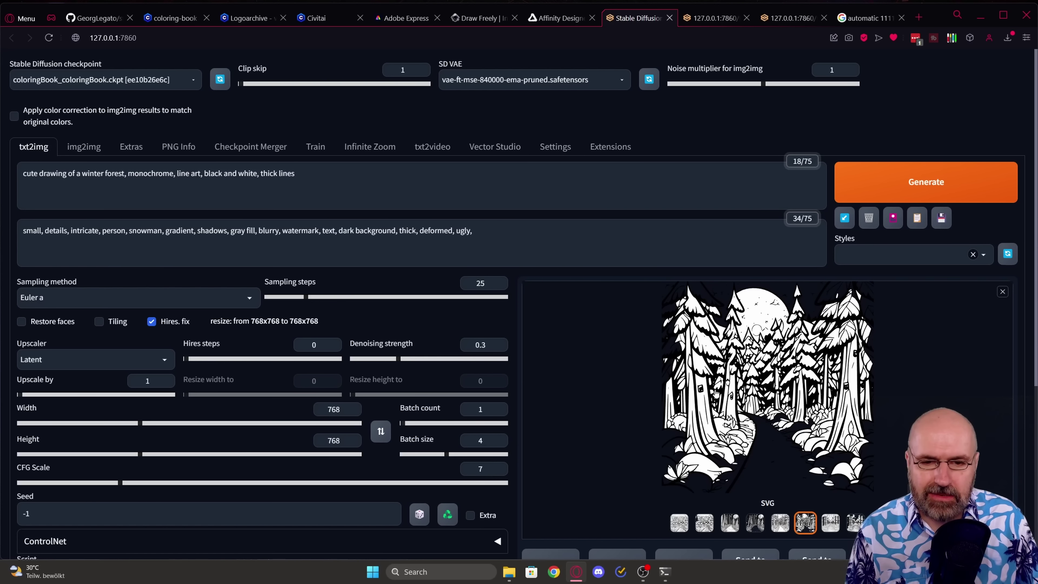
{"action": "scroll", "coordinate": [492, 389], "scroll_direction": "down", "scroll_amount": 5}
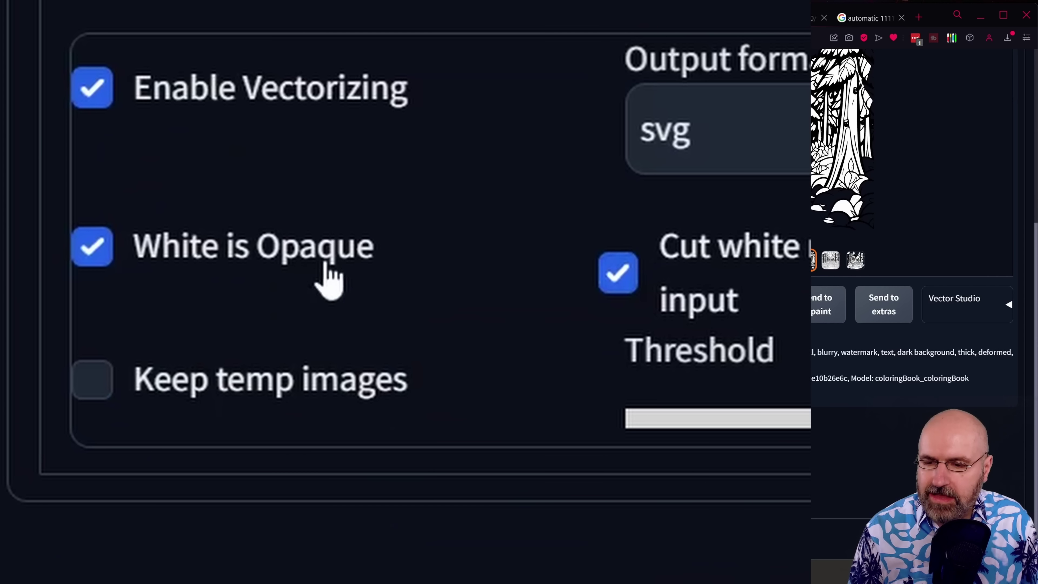
{"action": "left_click", "coordinate": [95, 263]}
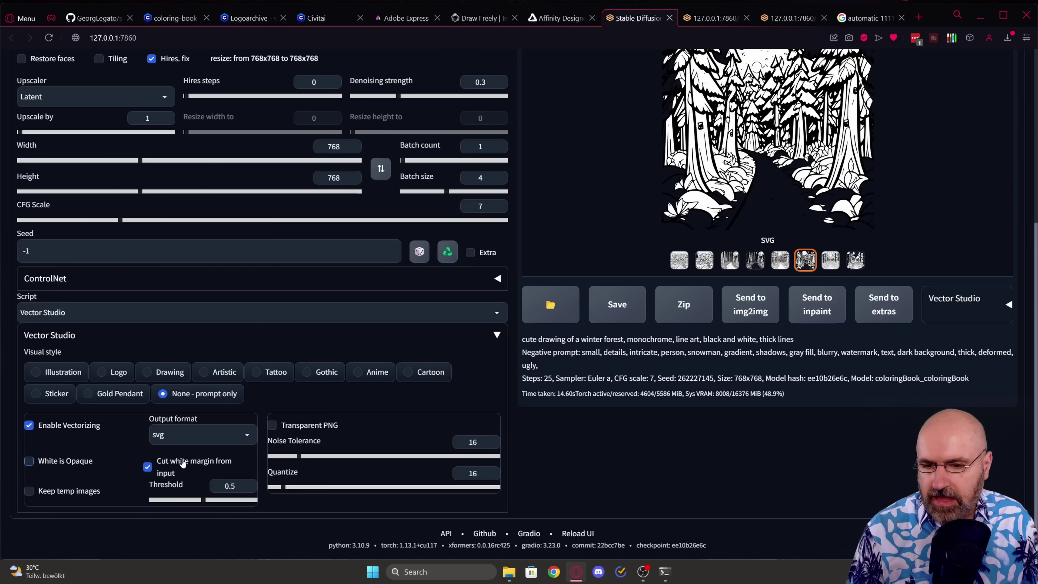
Step: Select the fifth forest image and reuse its seed 262227146 for regeneration
{"action": "scroll", "coordinate": [129, 451], "scroll_direction": "up", "scroll_amount": 5}
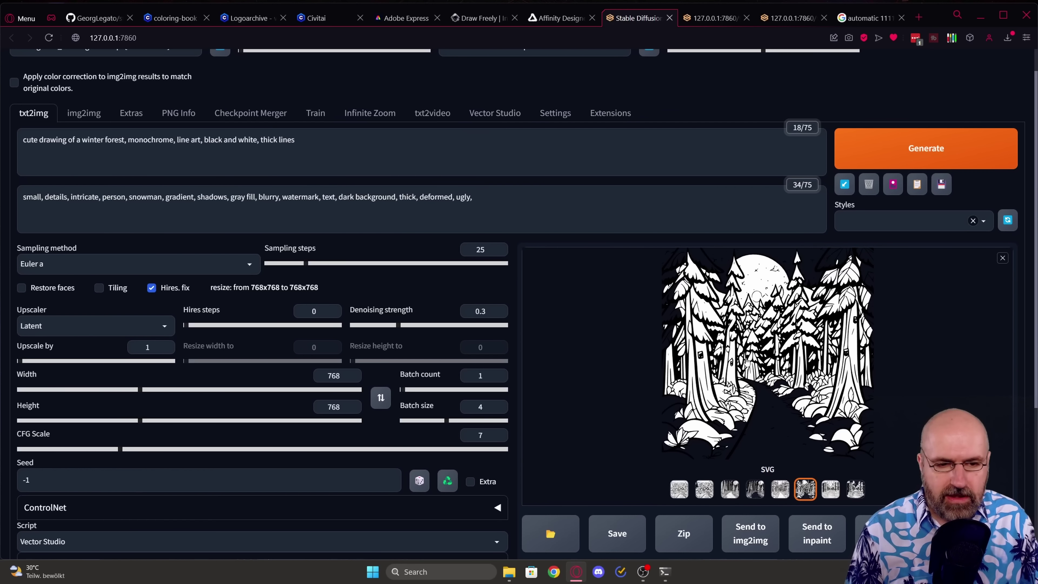
{"action": "left_click", "coordinate": [778, 492]}
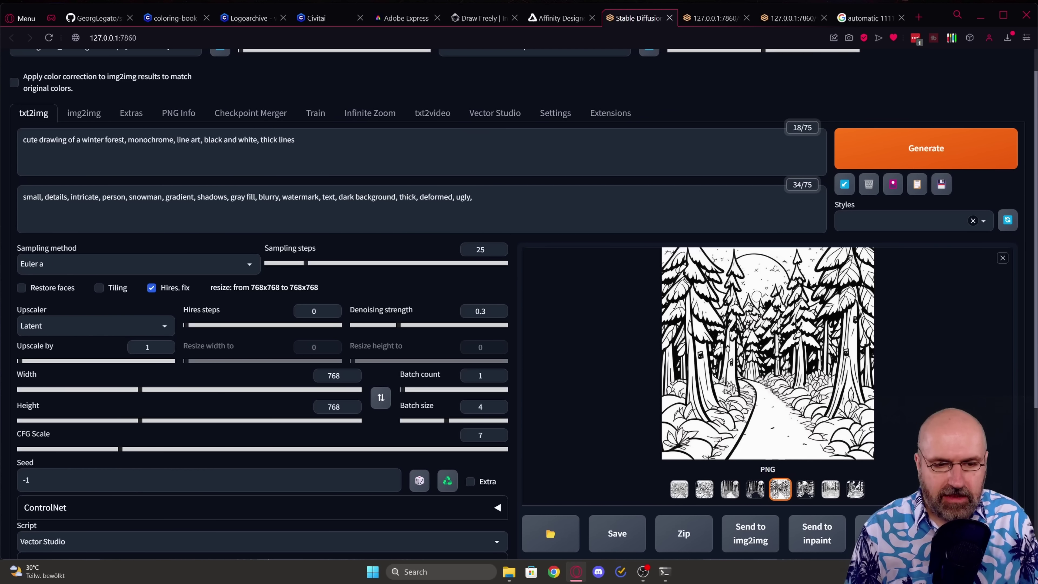
{"action": "scroll", "coordinate": [745, 376], "scroll_direction": "down", "scroll_amount": 3}
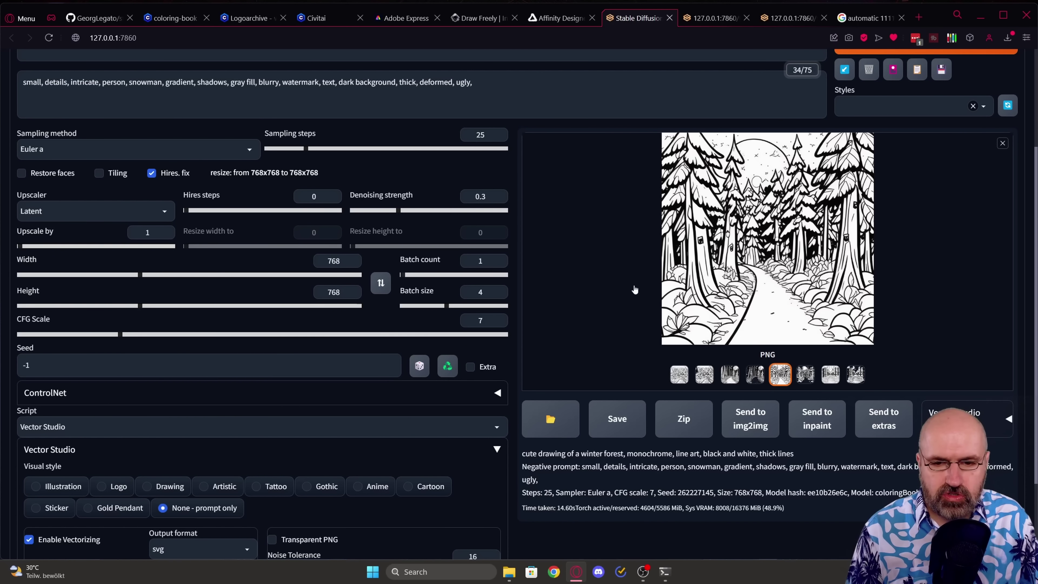
{"action": "left_click", "coordinate": [447, 366]}
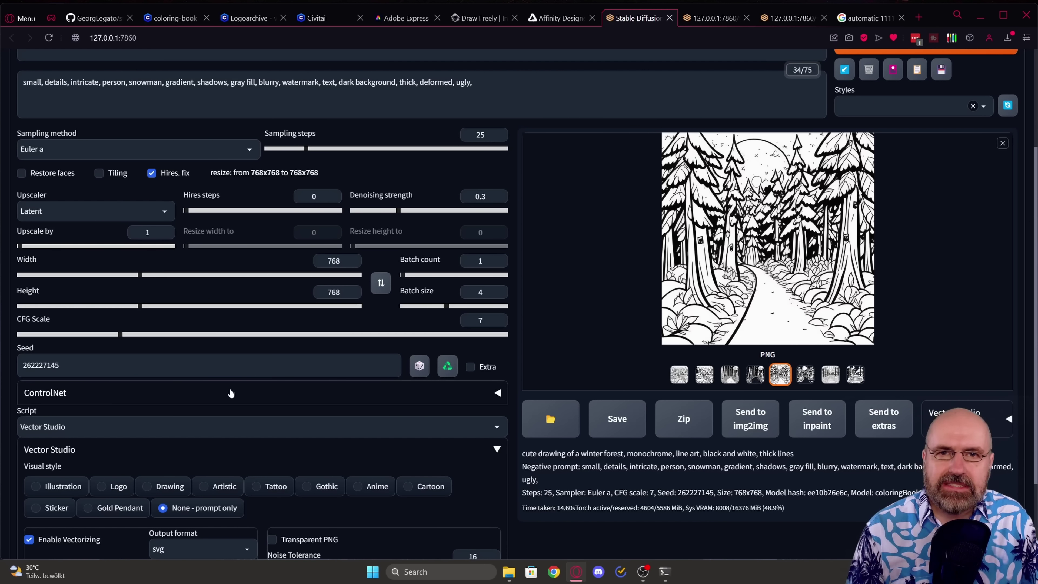
{"action": "scroll", "coordinate": [208, 383], "scroll_direction": "down", "scroll_amount": 3}
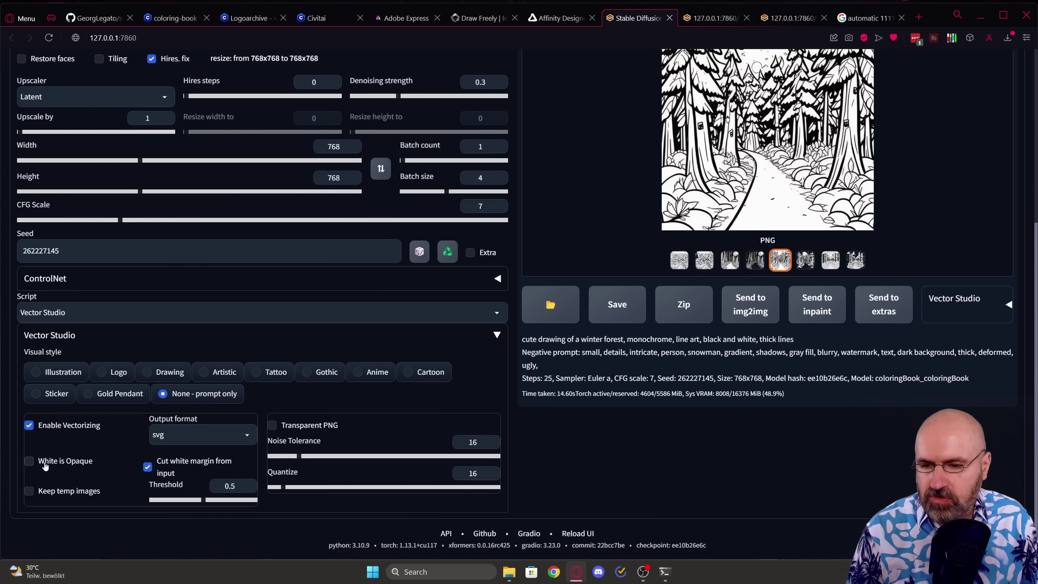
{"action": "scroll", "coordinate": [202, 422], "scroll_direction": "up", "scroll_amount": 6}
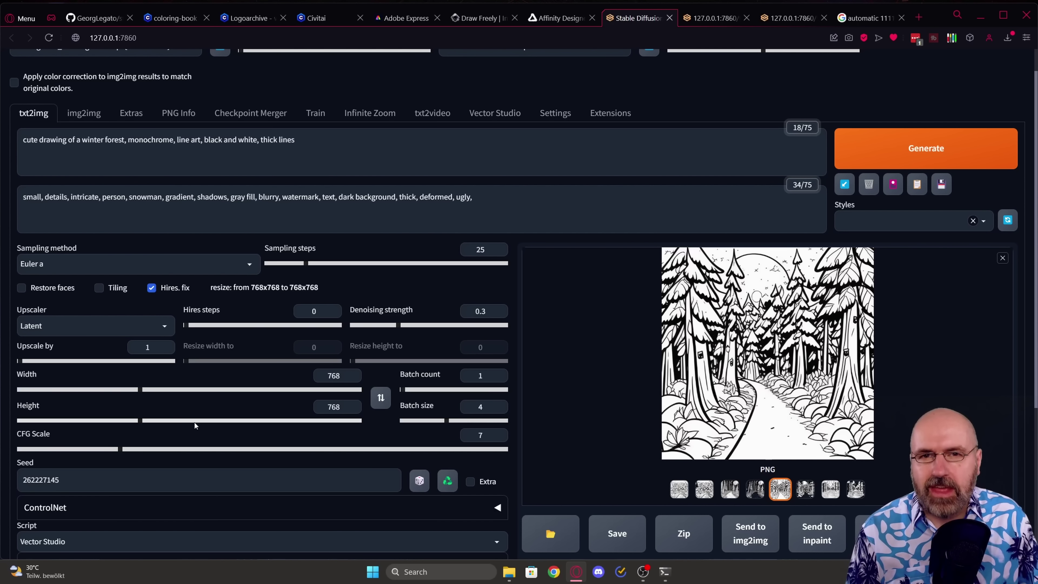
{"action": "scroll", "coordinate": [210, 414], "scroll_direction": "down", "scroll_amount": 6}
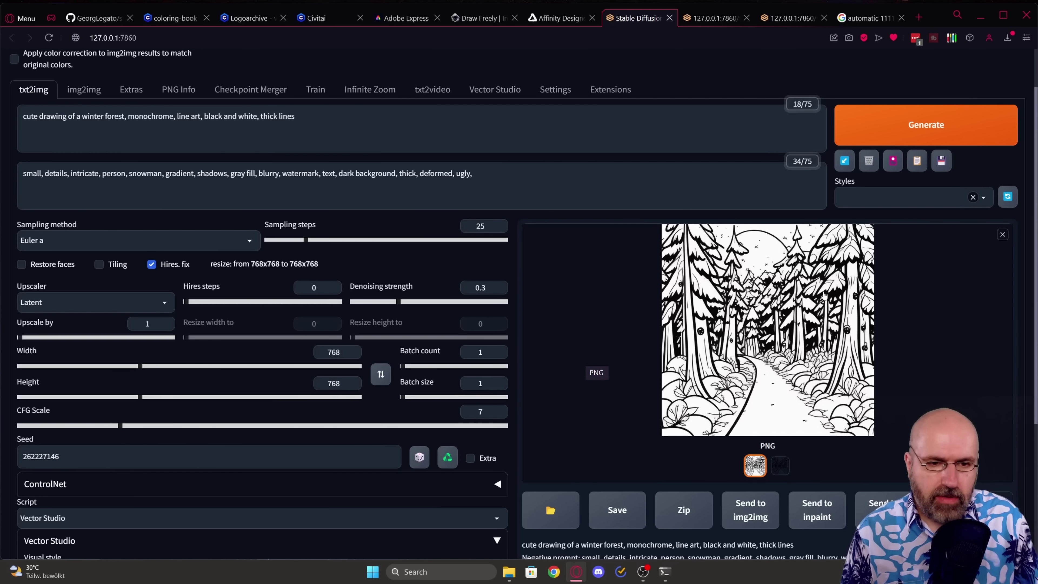
Step: View the vectorized forest SVG full-size in a new browser tab, then open the generated images folder
{"action": "left_click", "coordinate": [781, 466]}
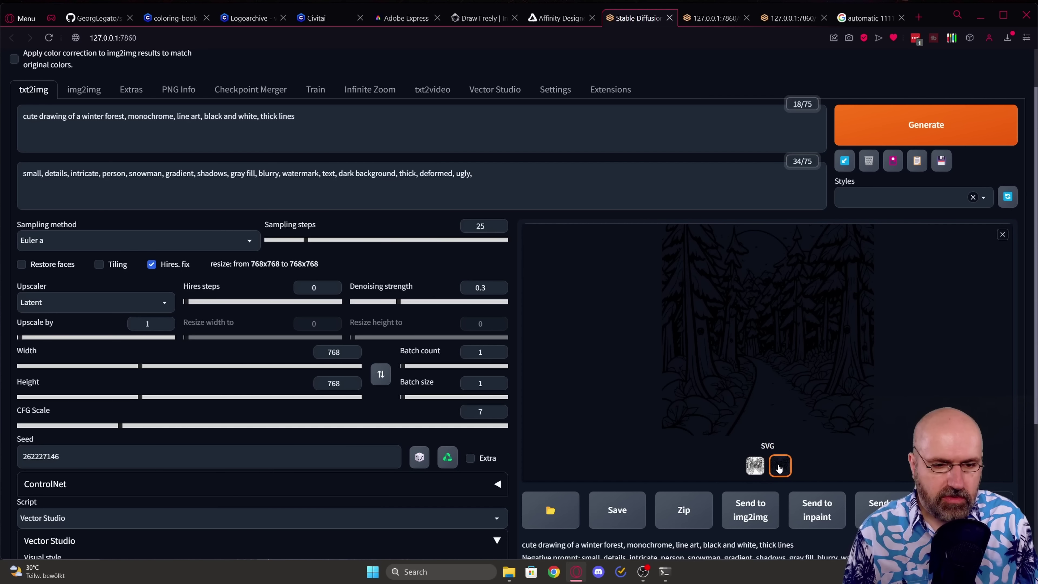
{"action": "right_click", "coordinate": [767, 345]}
{"action": "left_click", "coordinate": [783, 353]}
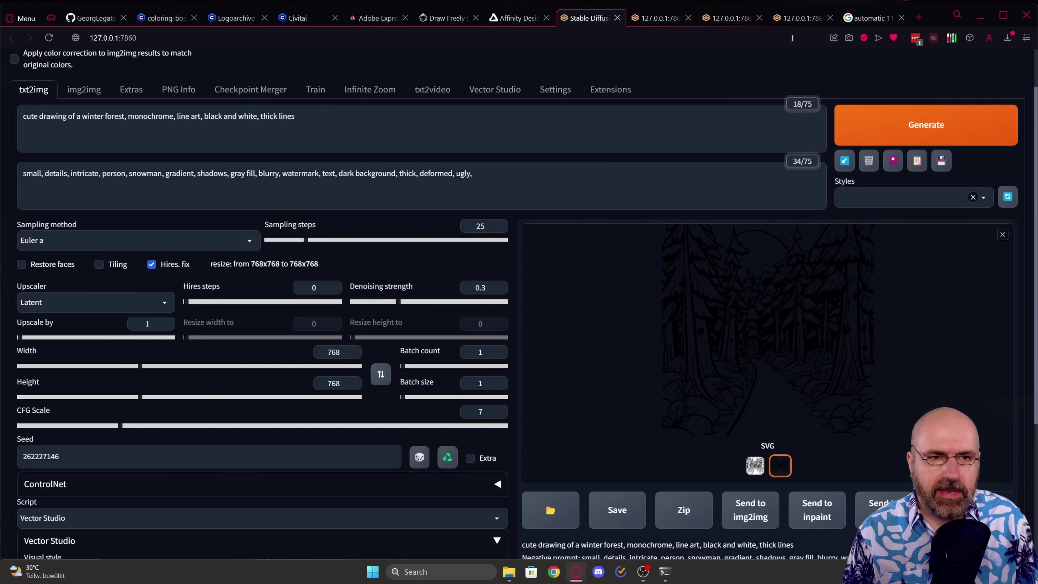
{"action": "left_click", "coordinate": [797, 20]}
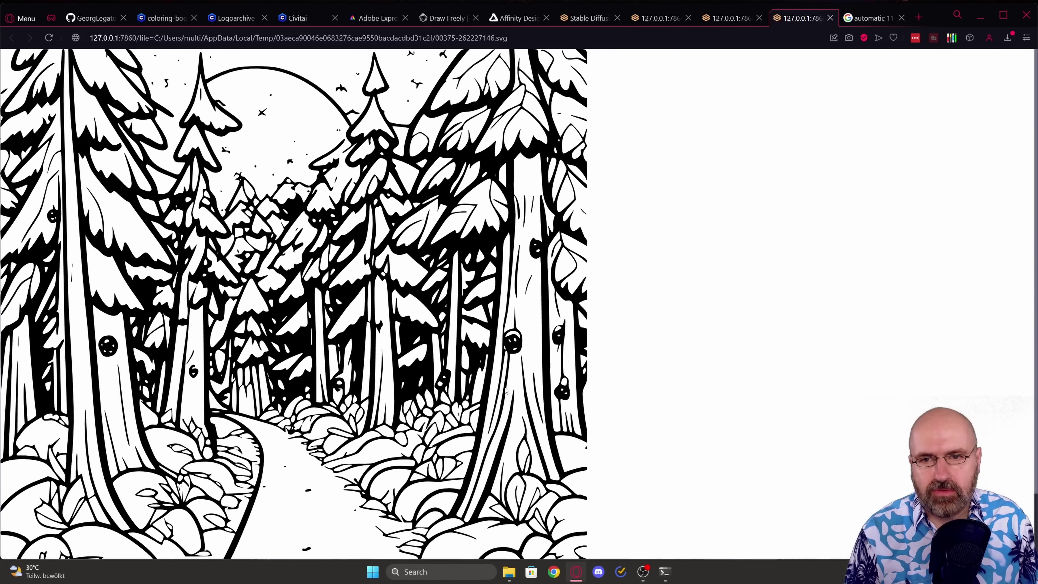
{"action": "left_click", "coordinate": [508, 572]}
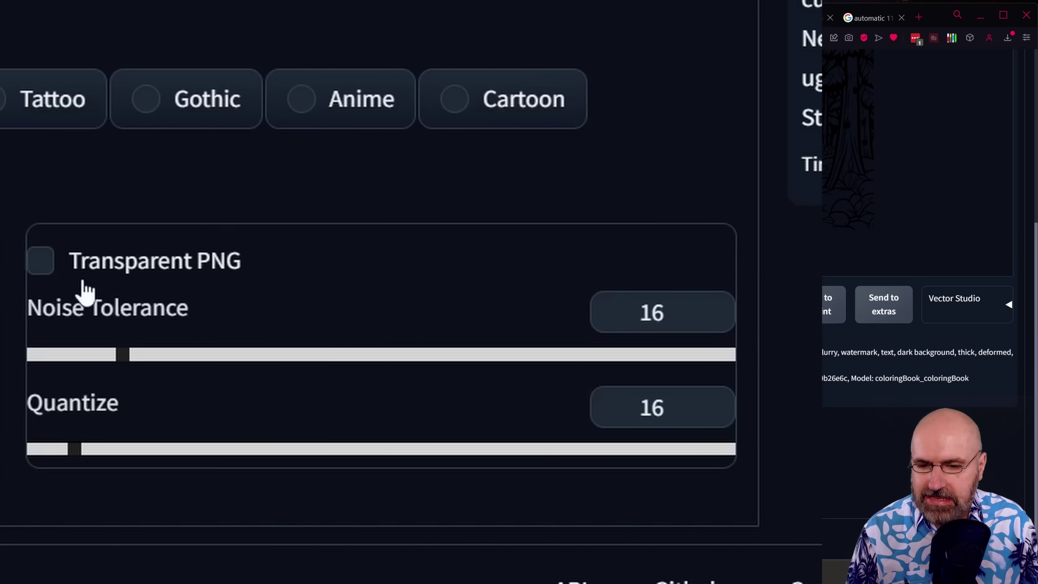
Step: Enable the Transparent PNG option in the Vector Studio script panel
{"action": "left_click", "coordinate": [46, 269]}
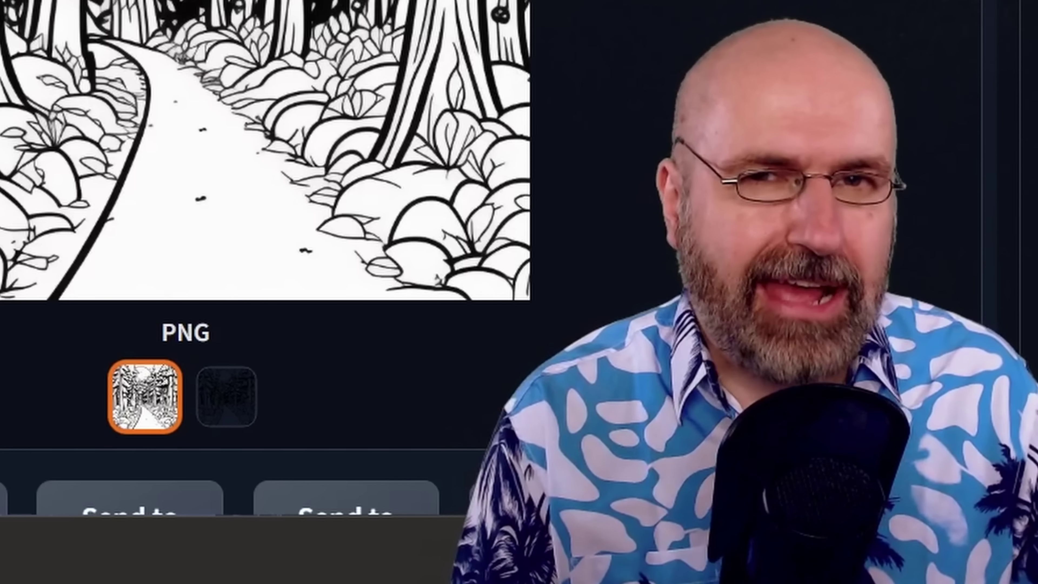
Step: Set Script to None and switch the model checkpoint to deliberate_v2
{"action": "scroll", "coordinate": [266, 245], "scroll_direction": "down", "scroll_amount": 2}
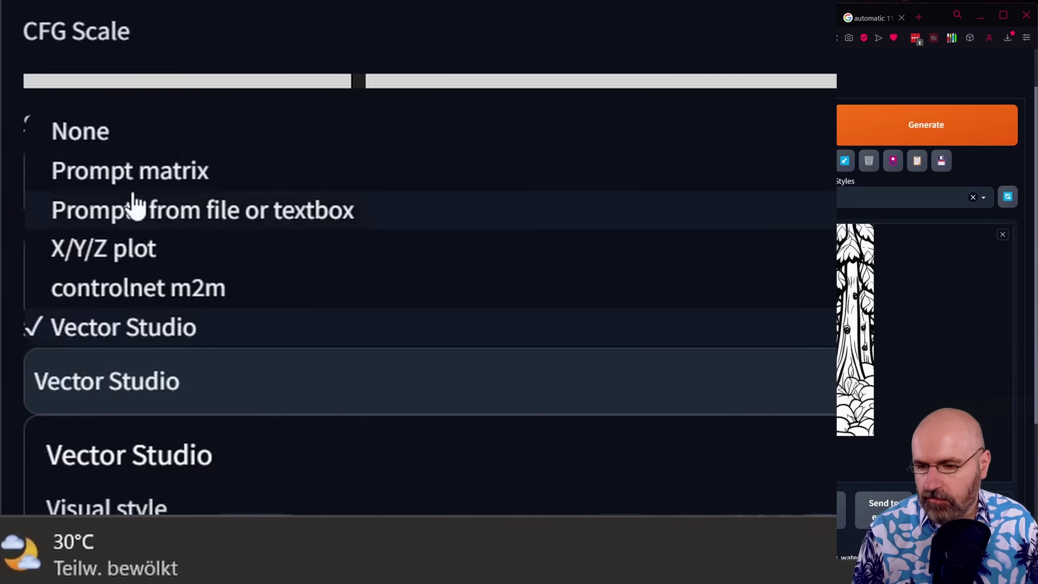
{"action": "left_click", "coordinate": [83, 133]}
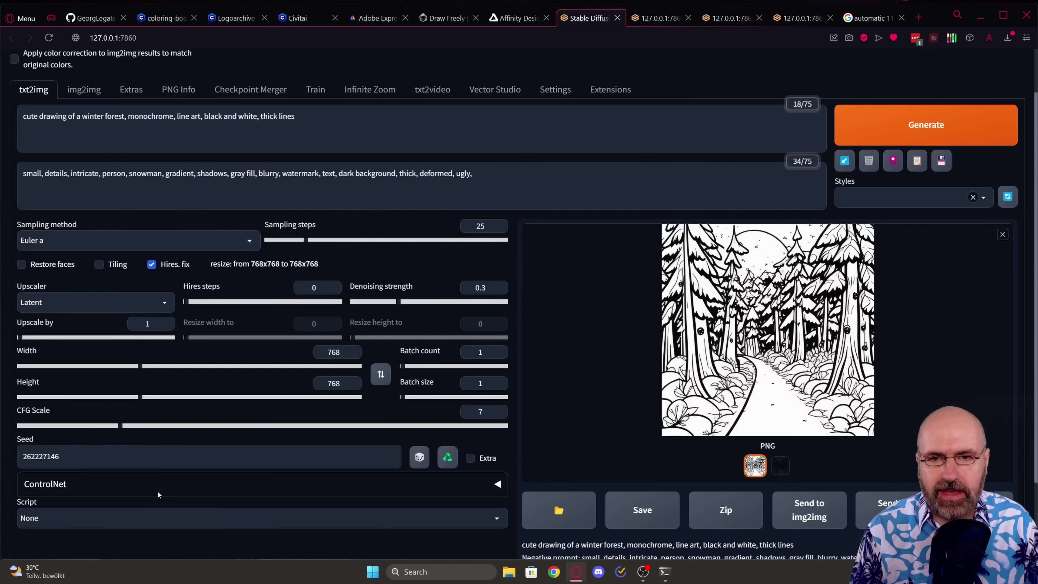
{"action": "scroll", "coordinate": [158, 490], "scroll_direction": "up", "scroll_amount": 2}
{"action": "left_click", "coordinate": [159, 77]}
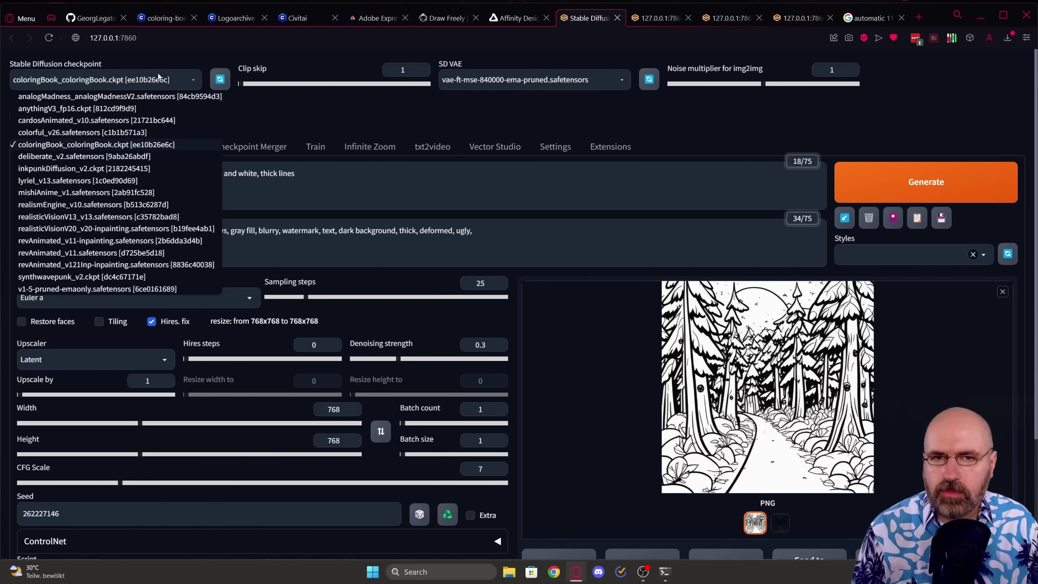
{"action": "left_click", "coordinate": [73, 156]}
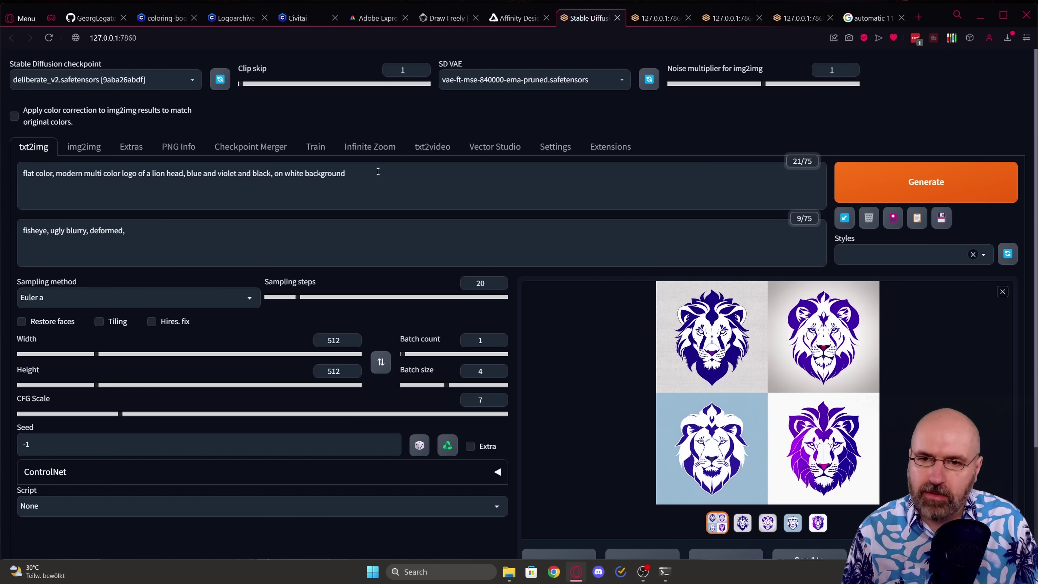
Step: Enlarge the lion logo grid in the lightbox for a closer look
{"action": "left_click", "coordinate": [716, 348]}
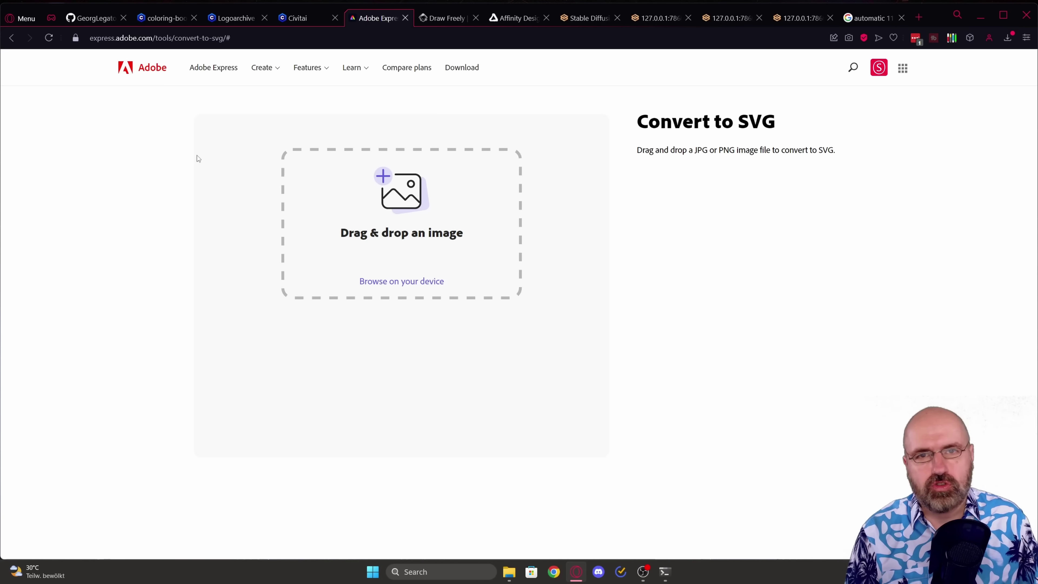
Step: Upload a lion logo PNG to Adobe Express for SVG conversion, then go to the Affinity Designer page
{"action": "left_click", "coordinate": [209, 295]}
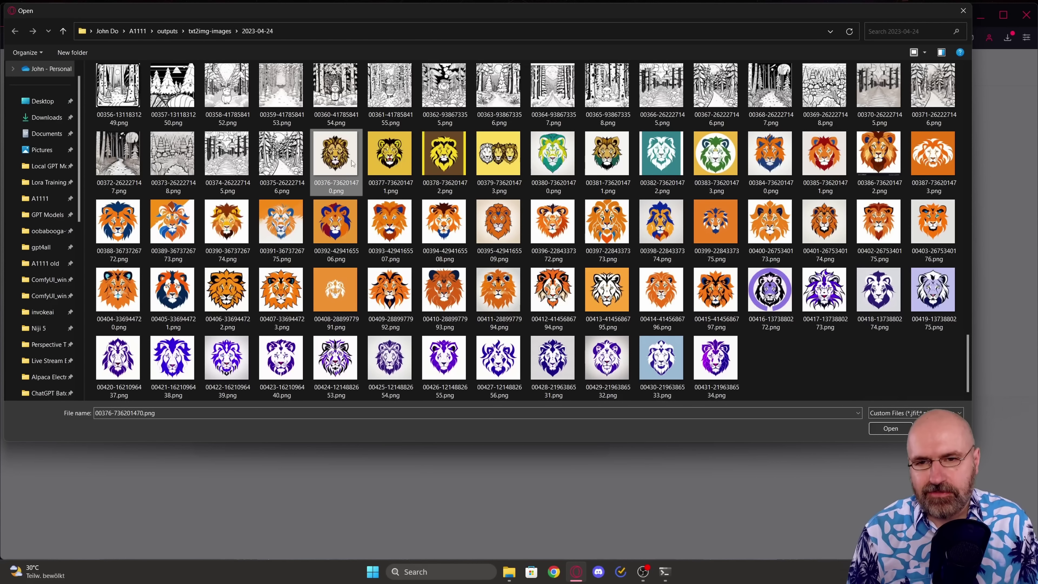
{"action": "double_click", "coordinate": [336, 151]}
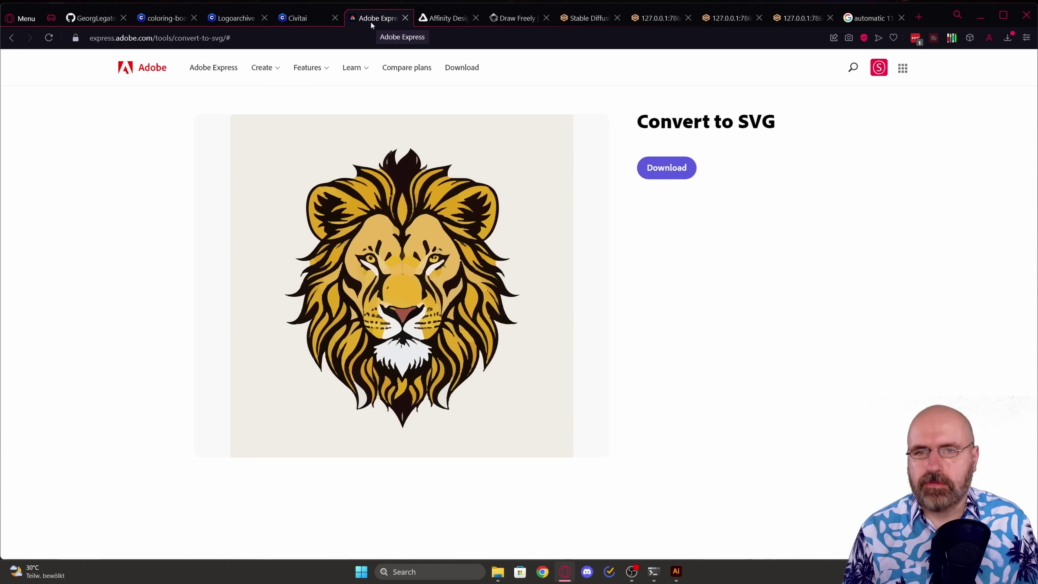
{"action": "left_click", "coordinate": [447, 19]}
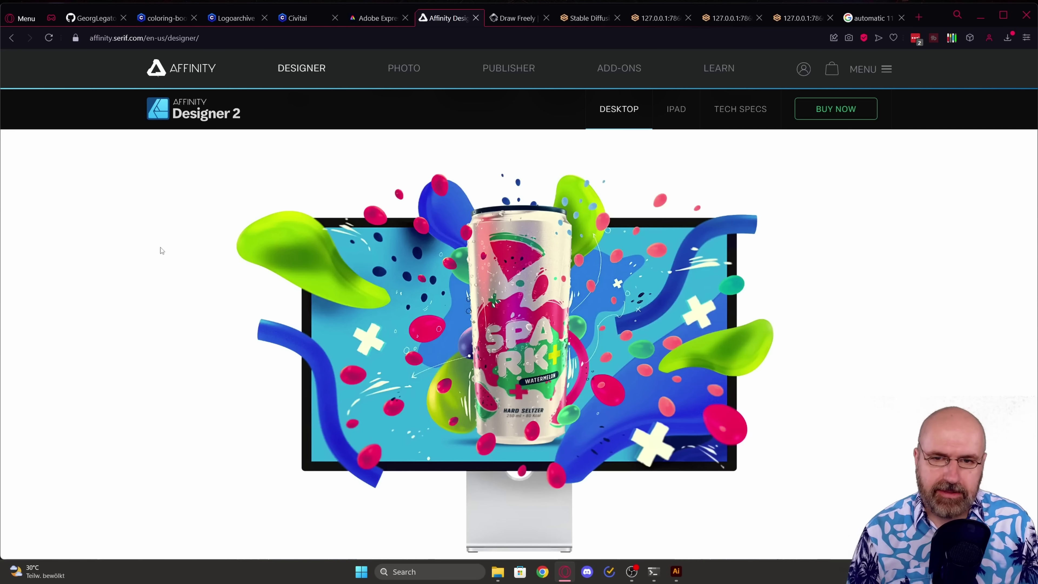
Step: Switch from the browser to Adobe Illustrator with Alt+Tab
{"action": "key", "text": "alt+Tab"}
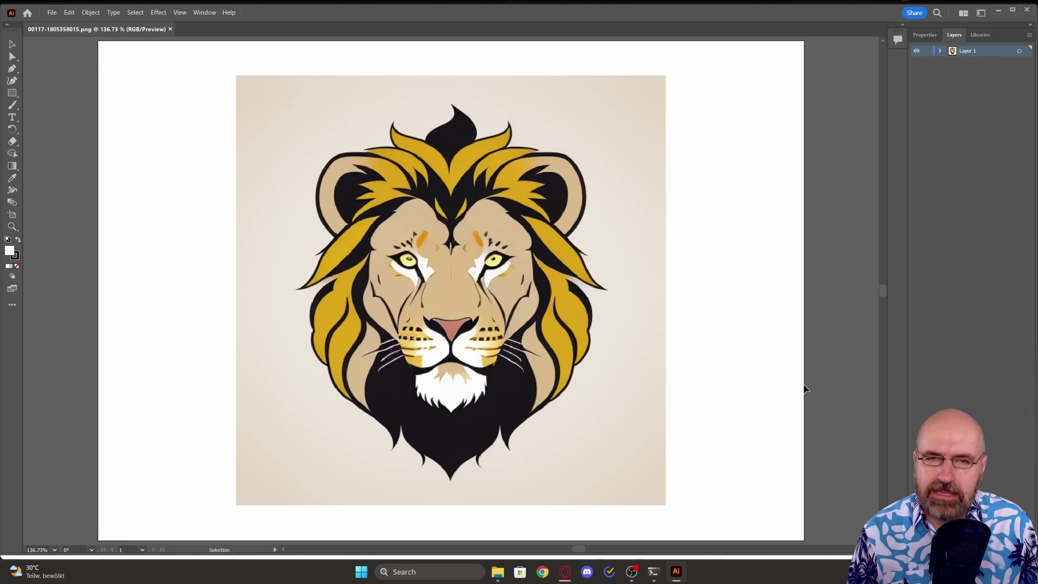
Step: Select the placed lion image and show its properties
{"action": "left_click", "coordinate": [598, 257]}
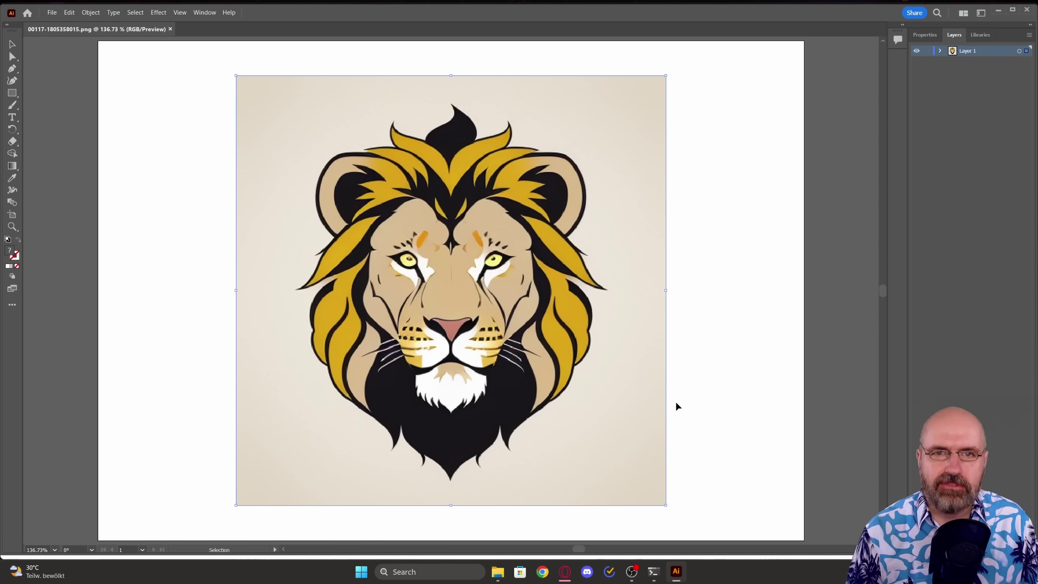
{"action": "left_click", "coordinate": [926, 37]}
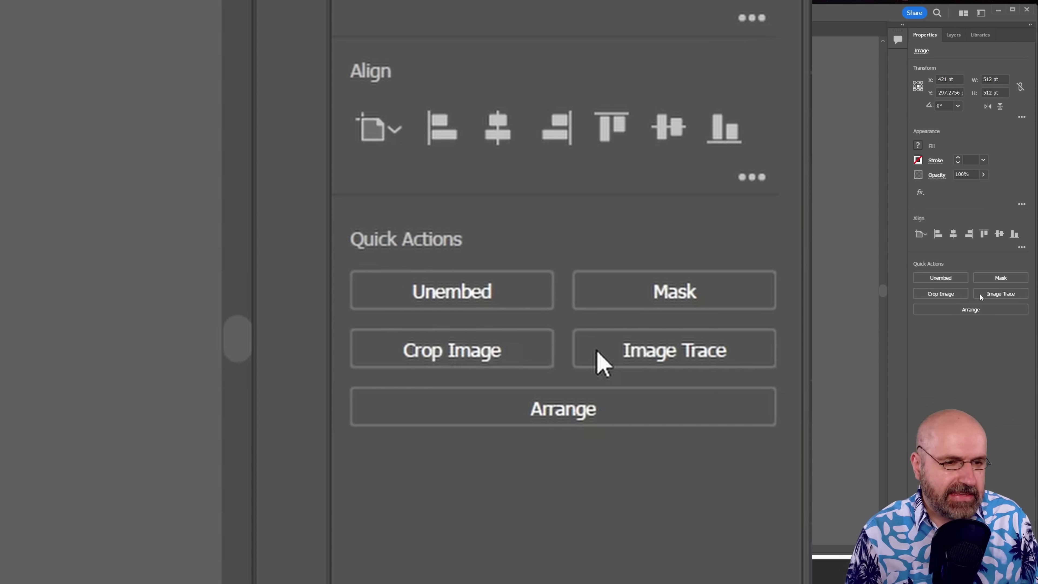
Step: Image-trace the lion, trying the Logo preset with 1 px noise, then the Sketched Art preset
{"action": "left_click", "coordinate": [997, 294]}
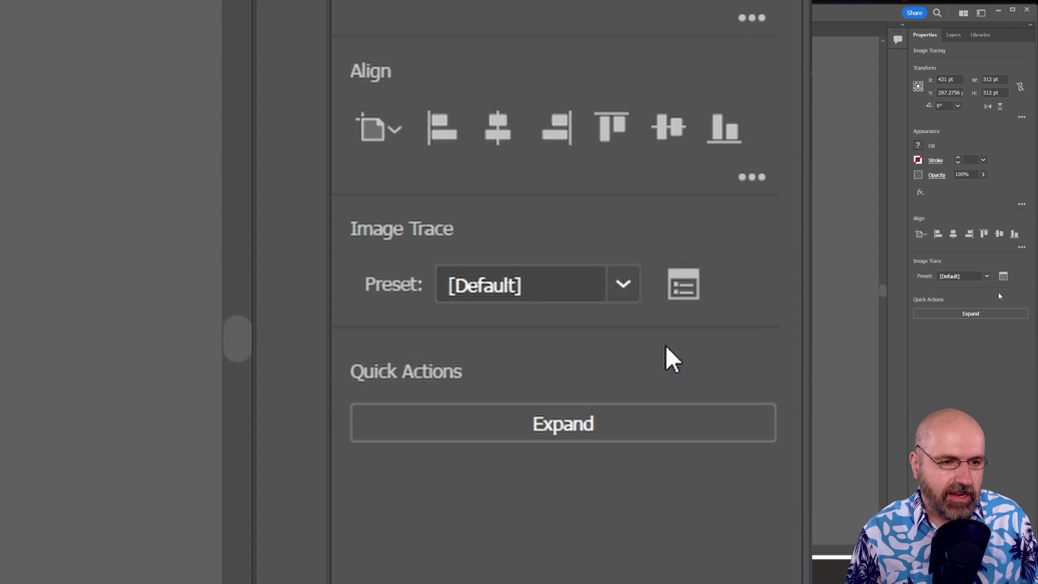
{"action": "left_click", "coordinate": [1003, 277]}
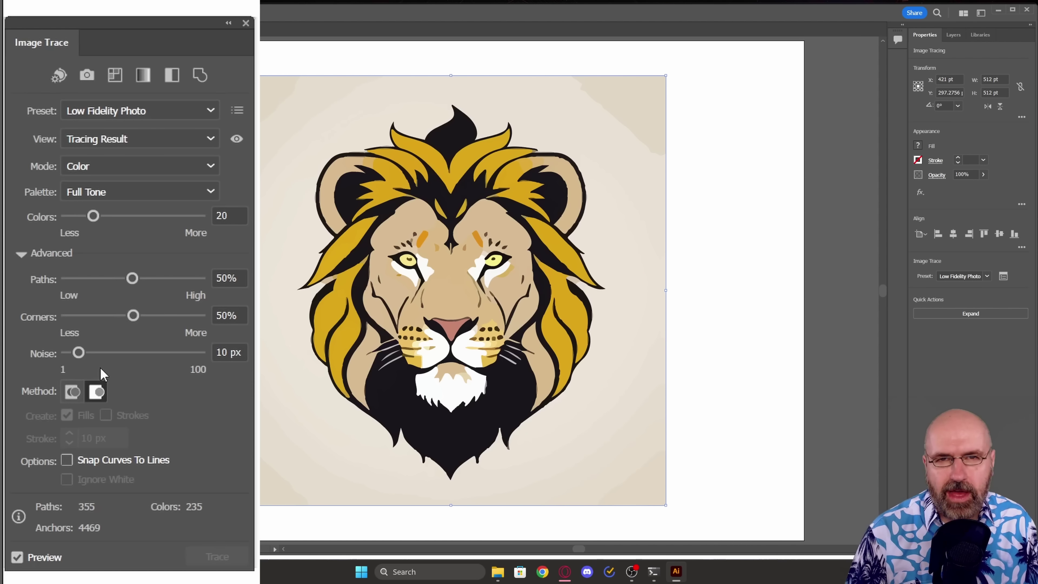
{"action": "left_click", "coordinate": [138, 112]}
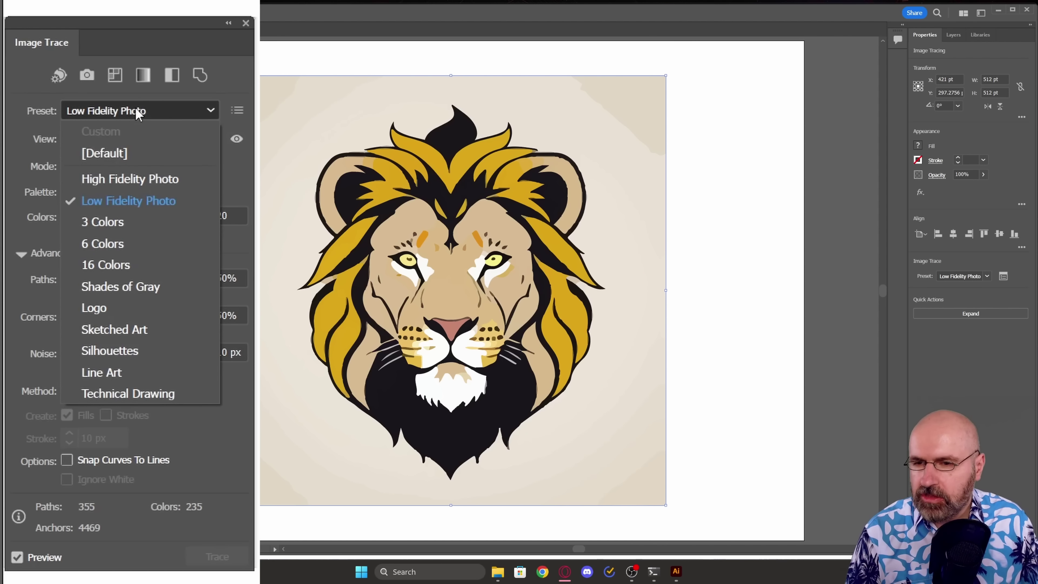
{"action": "left_click", "coordinate": [99, 309]}
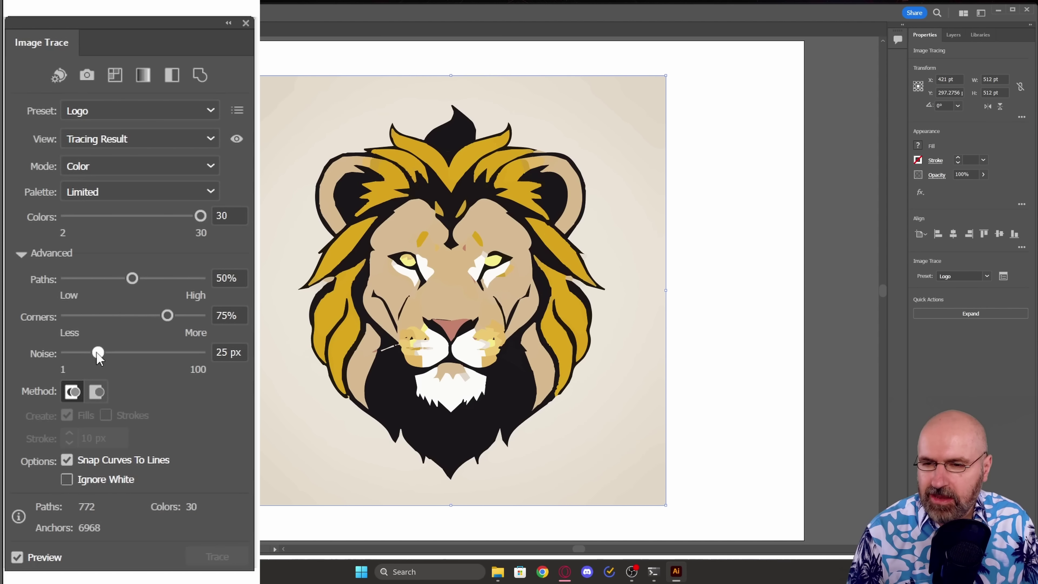
{"action": "left_click_drag", "start_coordinate": [98, 355], "coordinate": [54, 359]}
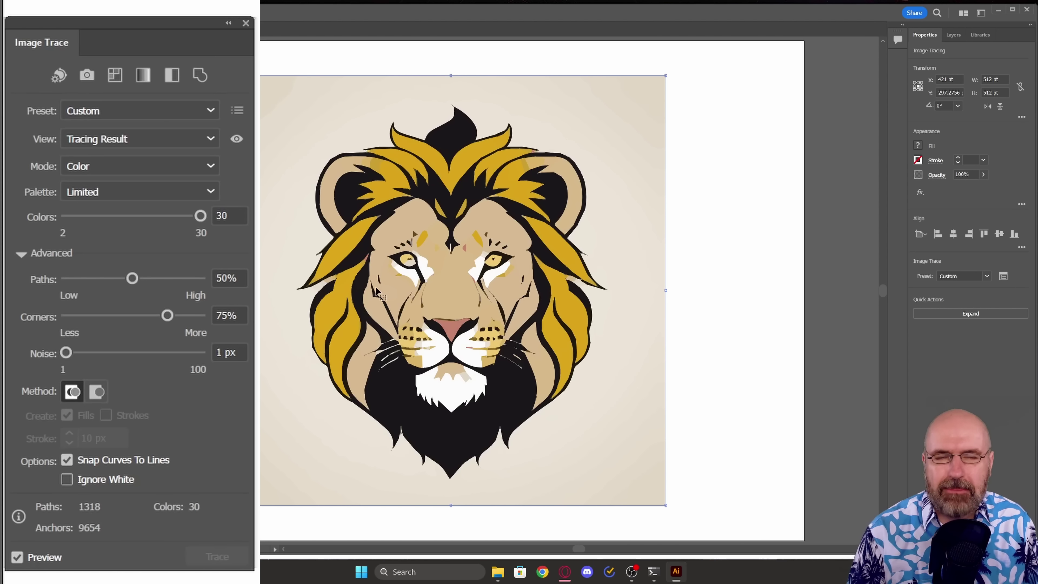
{"action": "left_click", "coordinate": [123, 111]}
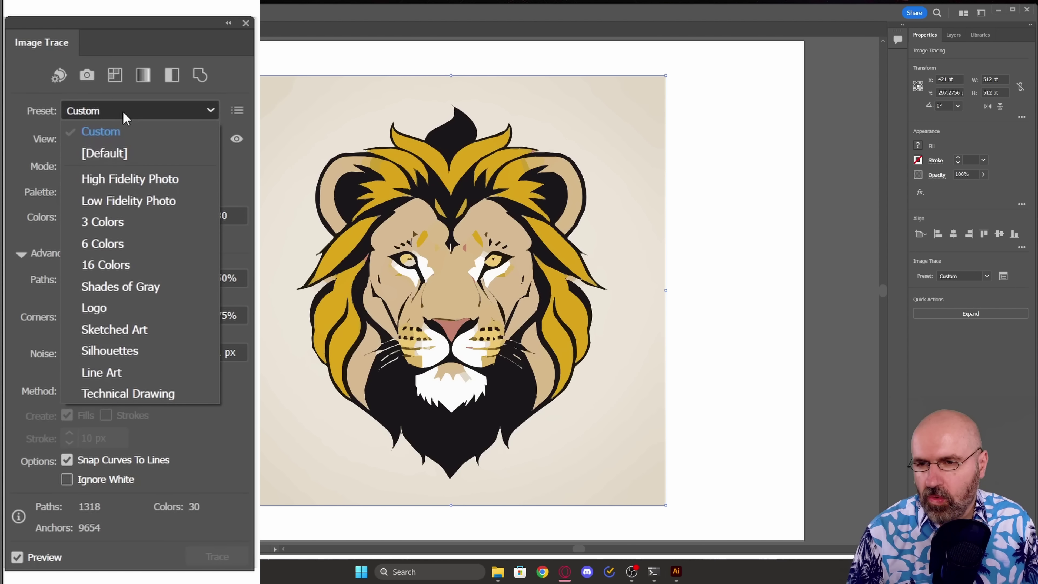
{"action": "left_click", "coordinate": [140, 335]}
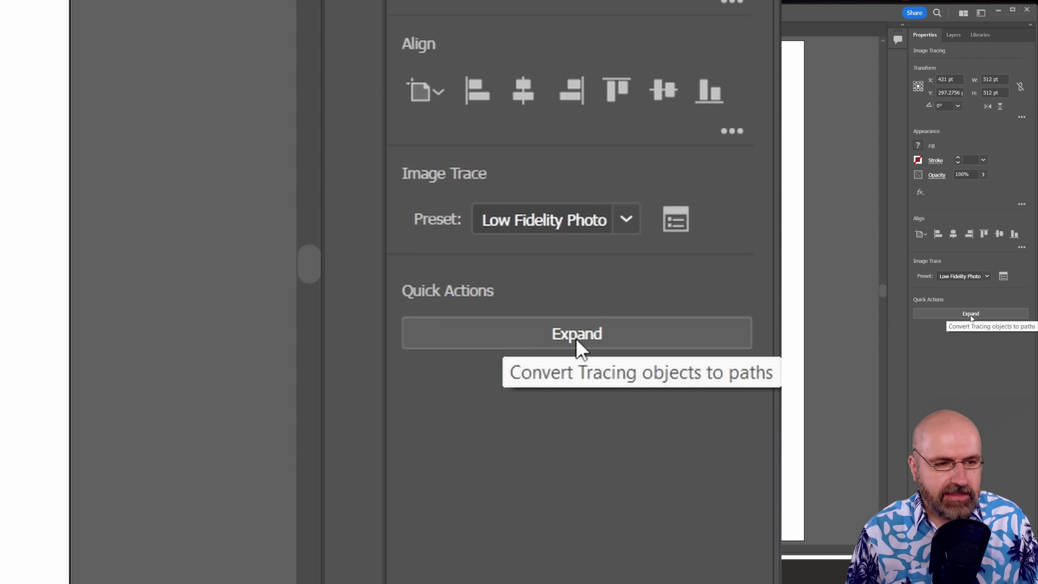
Step: Expand the trace into editable paths, enter the group, and delete the top beige shape
{"action": "left_click", "coordinate": [984, 316]}
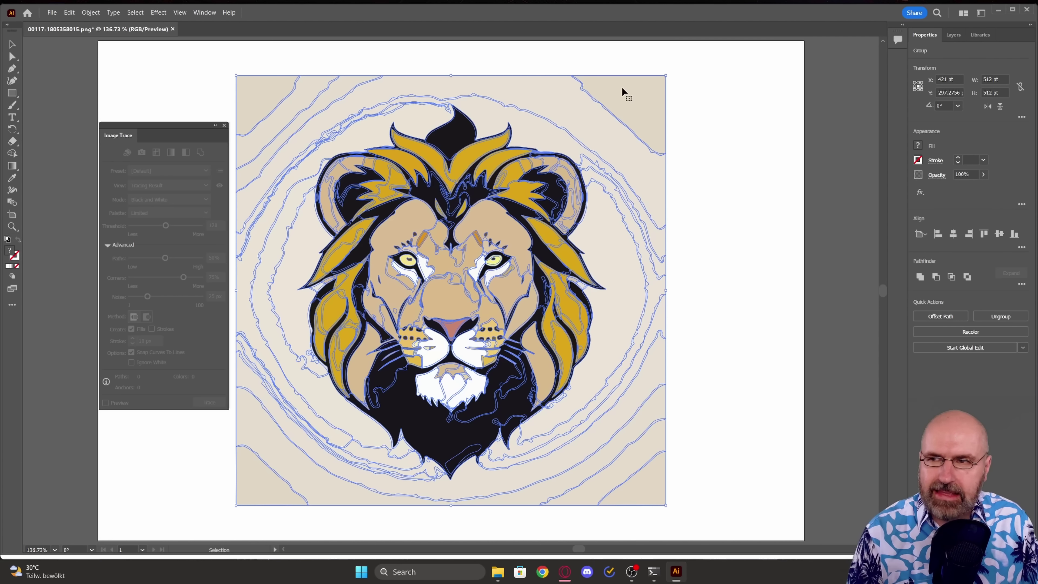
{"action": "double_click", "coordinate": [639, 102]}
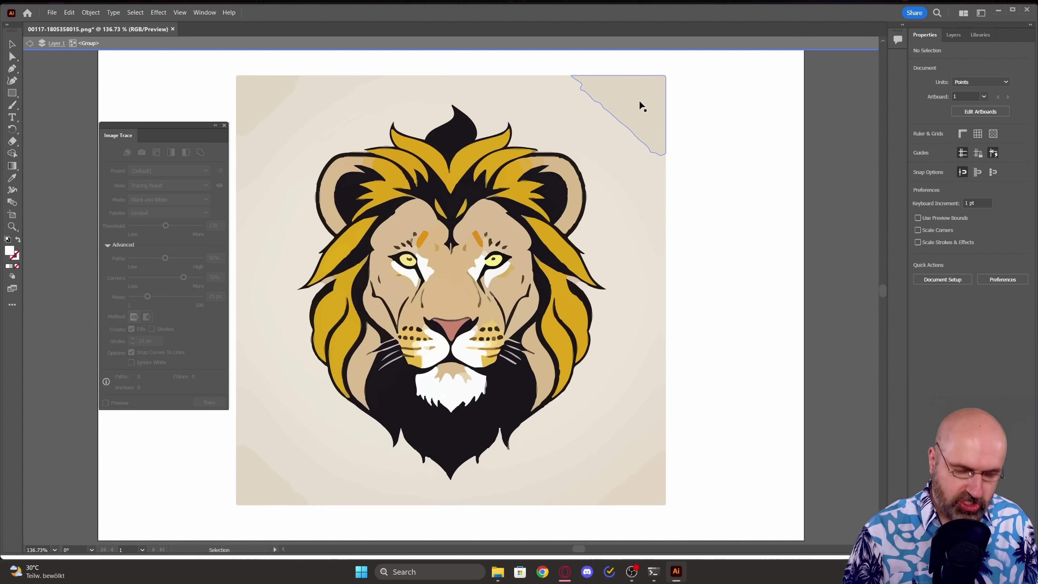
{"action": "left_click", "coordinate": [597, 120]}
{"action": "key", "text": "Delete"}
Step: Delete the remaining beige corner pieces, top-left band, and large background behind the lion
{"action": "left_click", "coordinate": [636, 99]}
{"action": "key", "text": "Delete"}
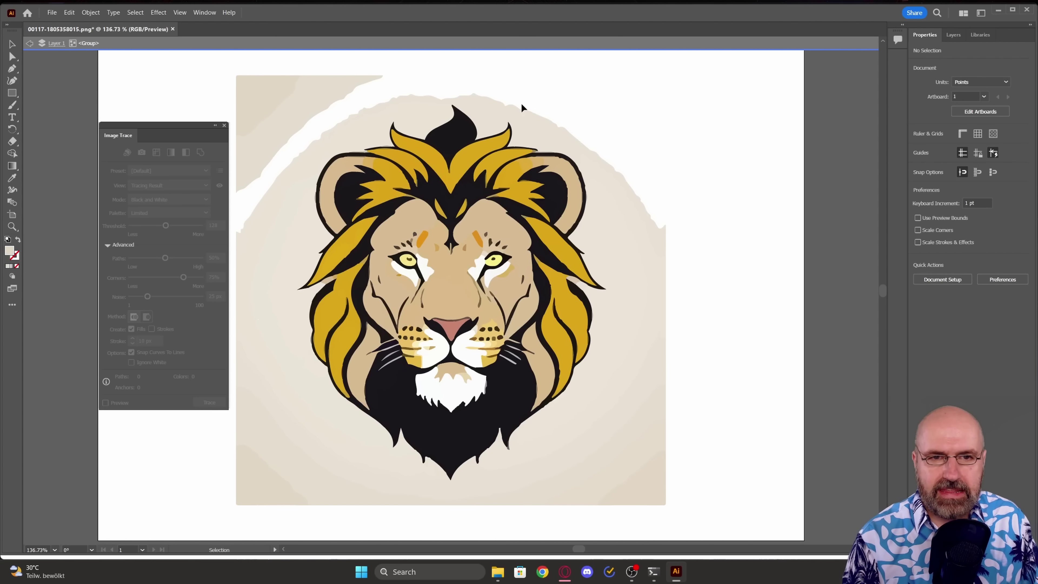
{"action": "left_click", "coordinate": [261, 94]}
{"action": "key", "text": "Delete"}
{"action": "left_click", "coordinate": [267, 120]}
{"action": "key", "text": "Delete"}
{"action": "left_click", "coordinate": [291, 171]}
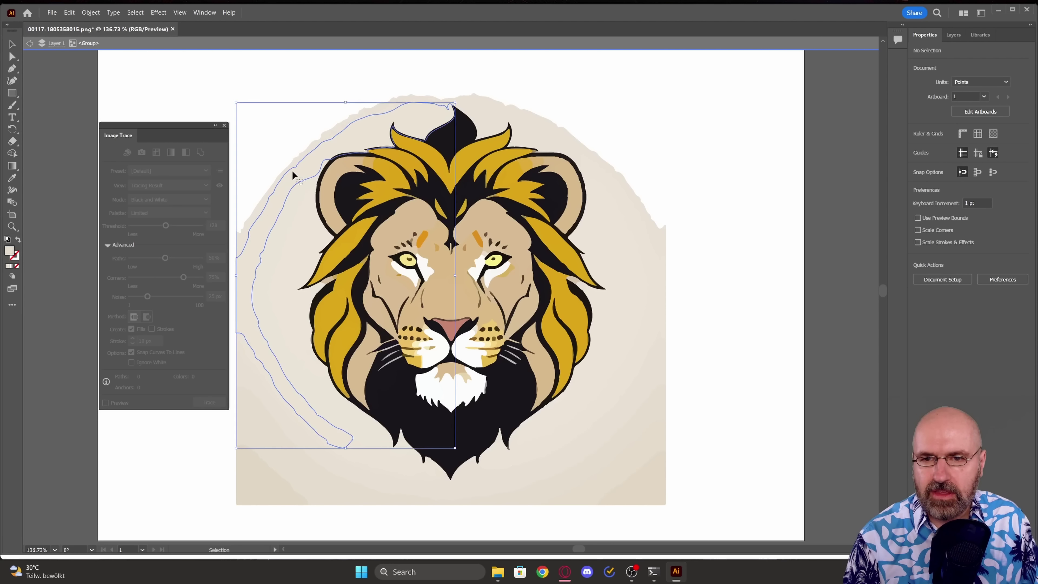
{"action": "key", "text": "Delete"}
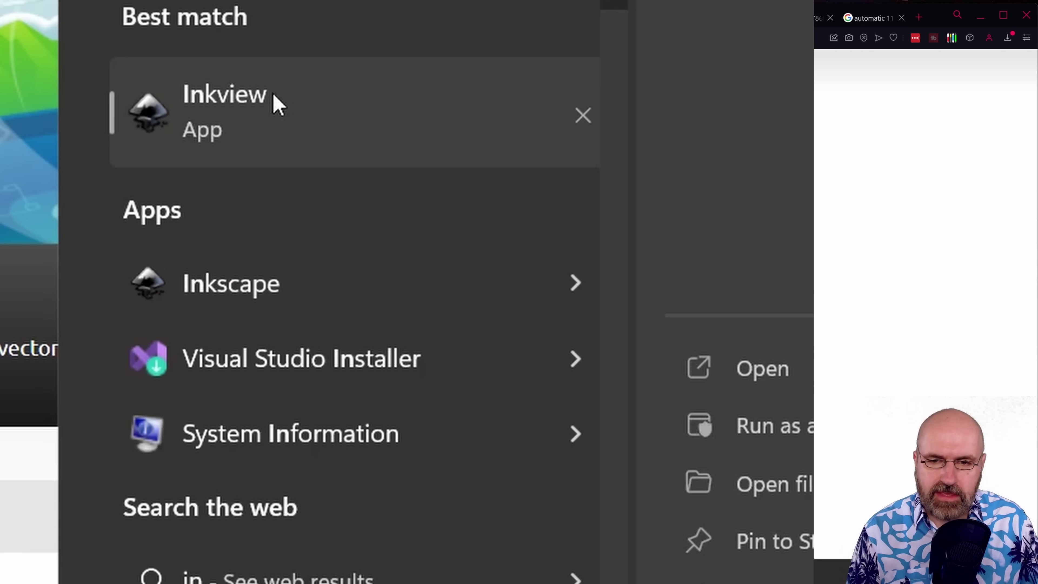
Step: Launch Inkscape and open the lion PNG as an embedded image
{"action": "left_click", "coordinate": [286, 296]}
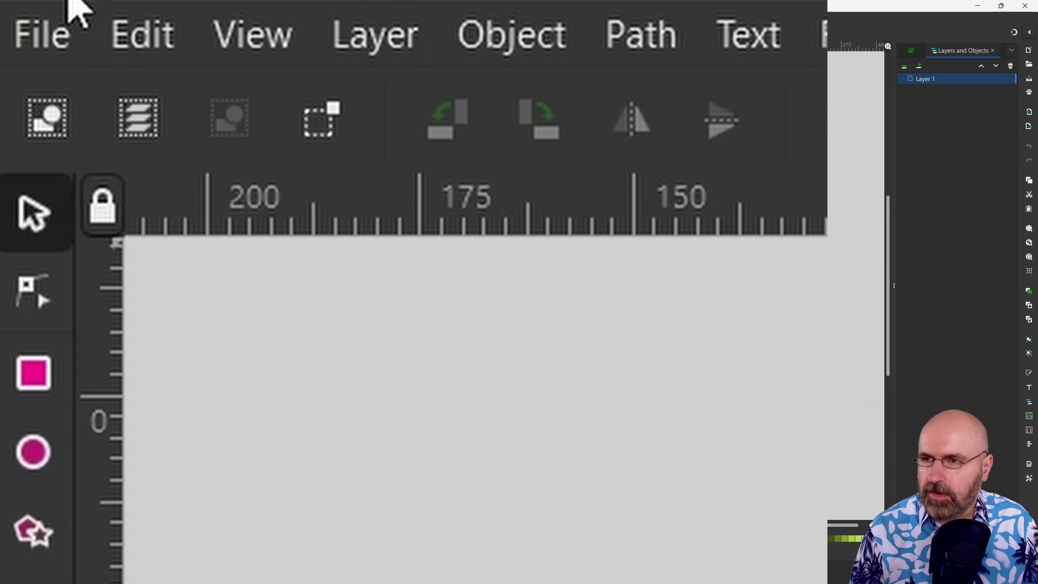
{"action": "left_click", "coordinate": [9, 18]}
{"action": "left_click", "coordinate": [124, 230]}
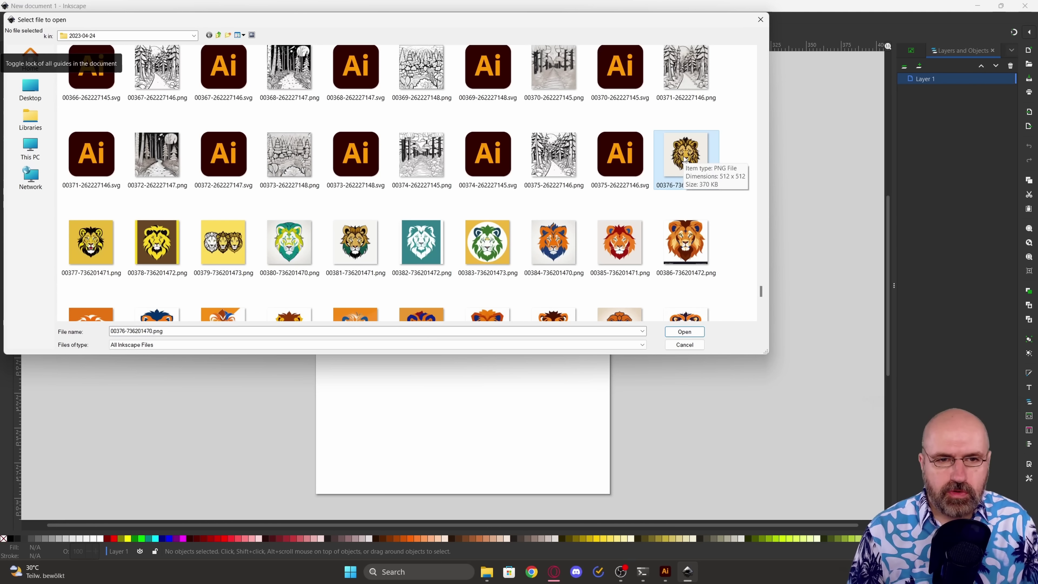
{"action": "double_click", "coordinate": [685, 159]}
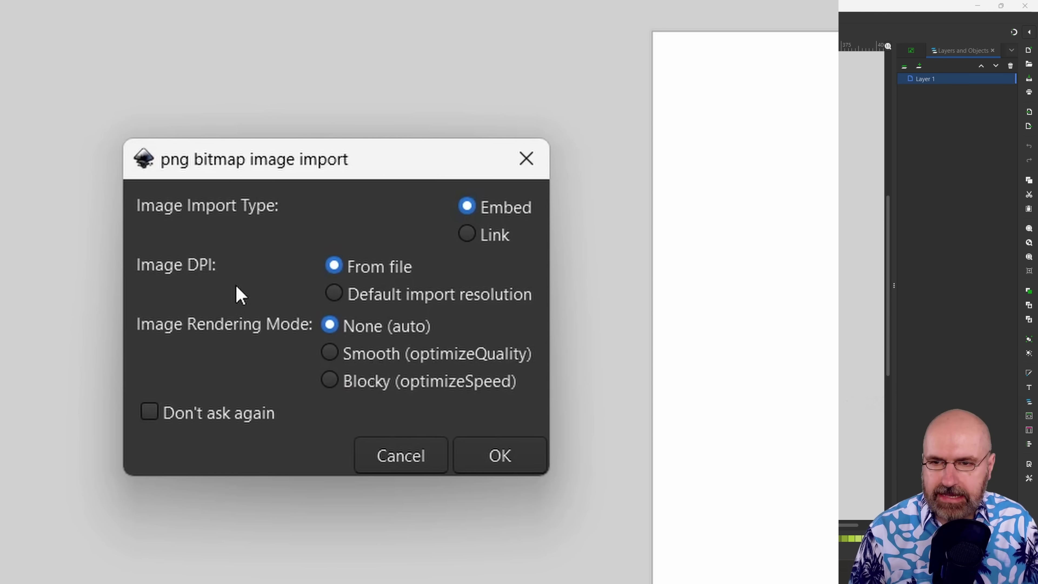
{"action": "left_click", "coordinate": [529, 456]}
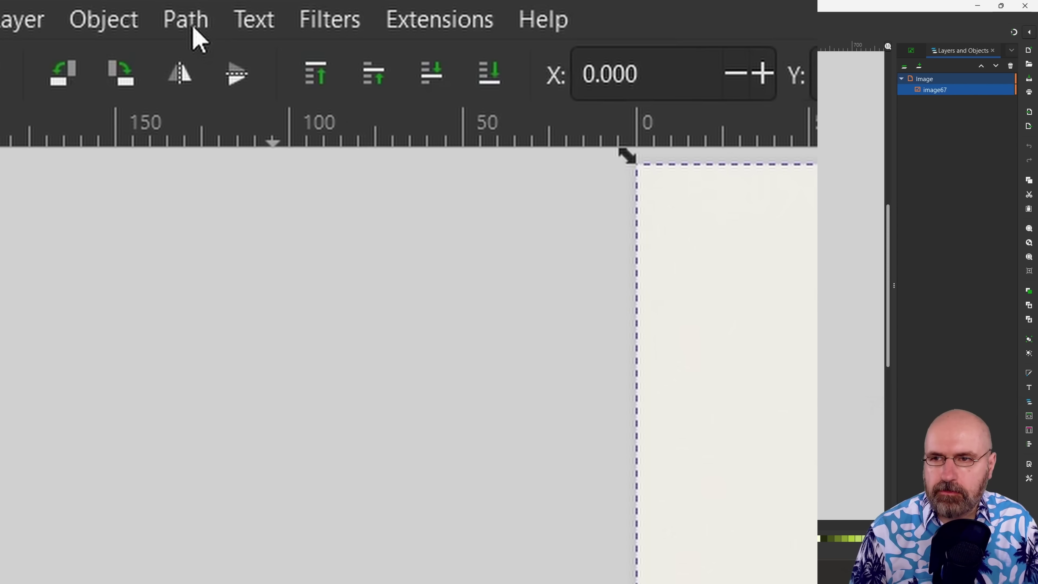
Step: Open Trace Bitmap for the lion, widen the panel, and switch to Multicolor tracing
{"action": "left_click", "coordinate": [194, 28]}
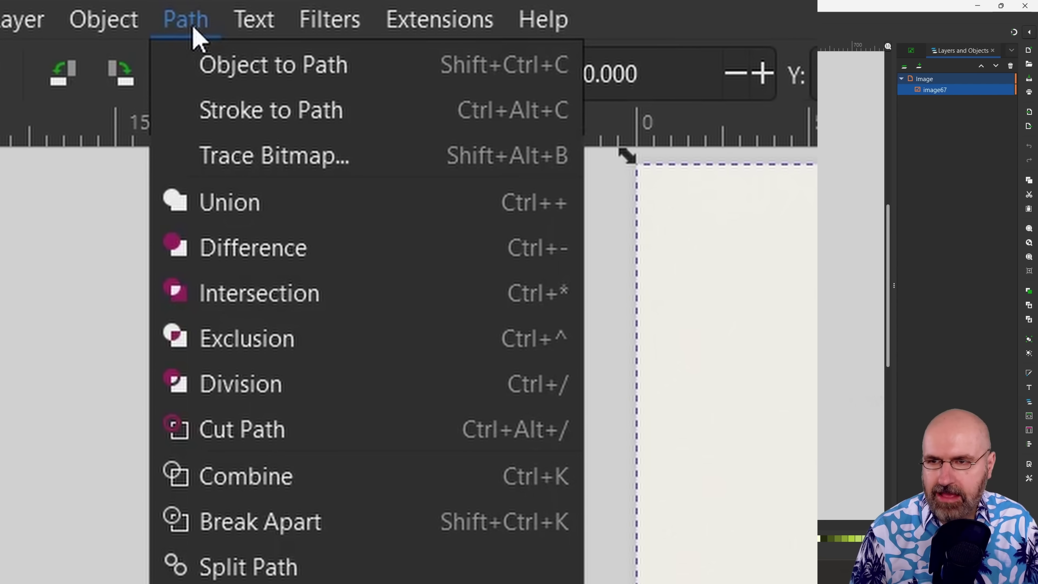
{"action": "left_click", "coordinate": [278, 157]}
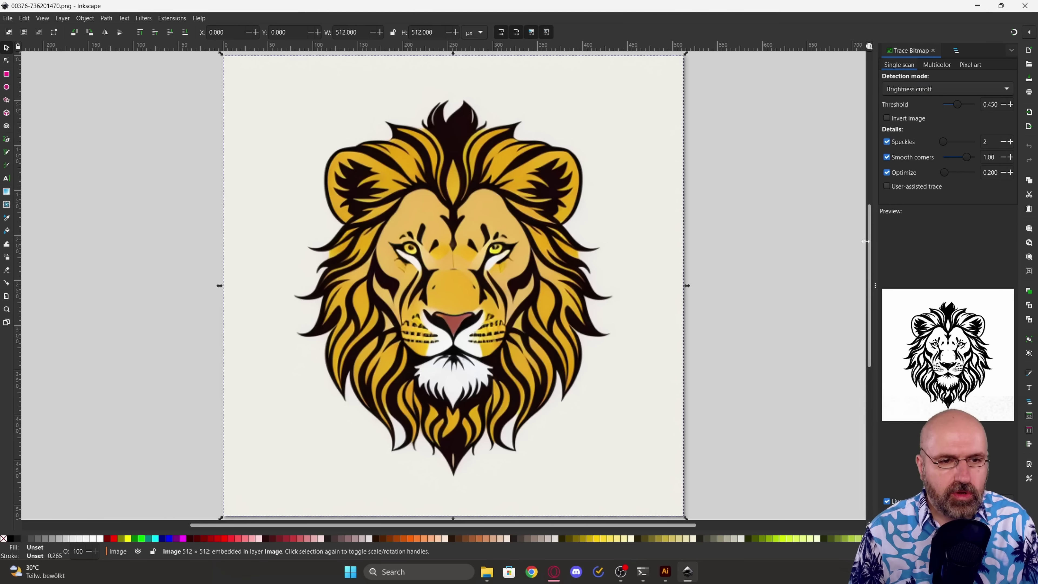
{"action": "mouse_move", "coordinate": [865, 241]}
{"action": "left_mouse_down"}
{"action": "mouse_move", "coordinate": [695, 243]}
{"action": "mouse_move", "coordinate": [704, 243]}
{"action": "left_mouse_up"}
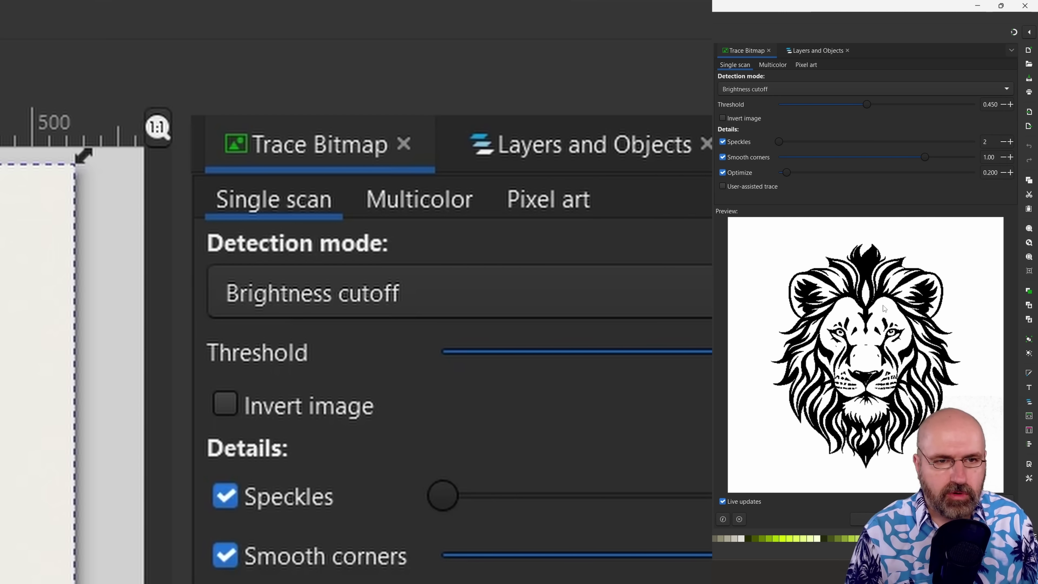
{"action": "left_click", "coordinate": [777, 66]}
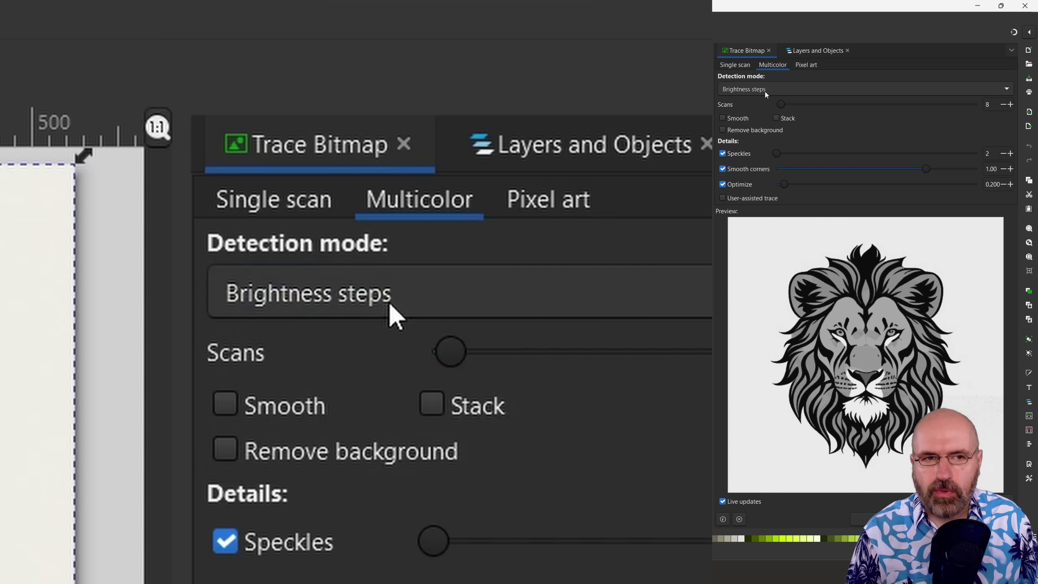
Step: Switch Multicolor detection from Brightness to Colors, and enable Remove background and Stack
{"action": "left_click", "coordinate": [782, 91]}
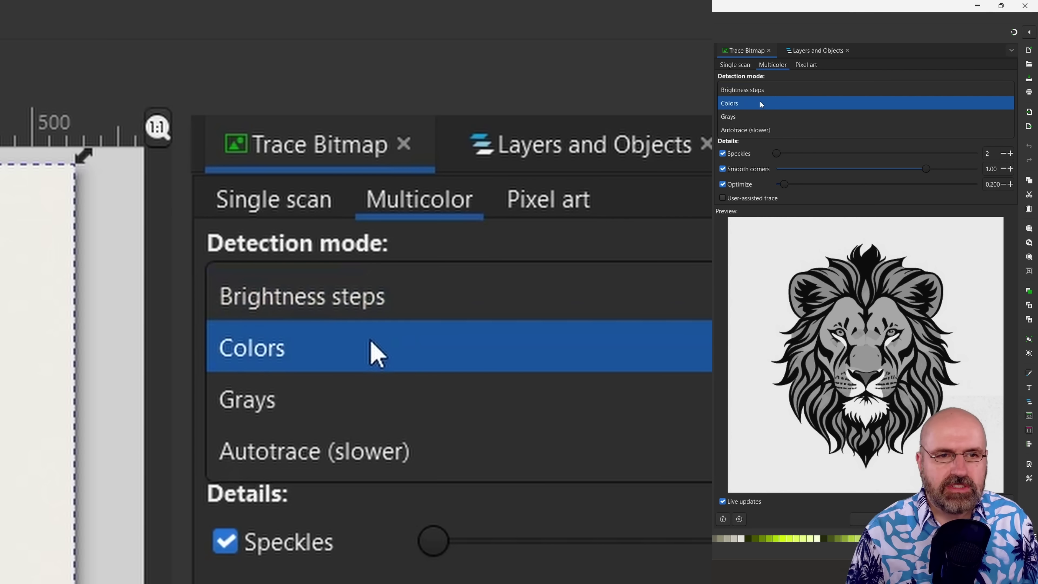
{"action": "left_click", "coordinate": [760, 102]}
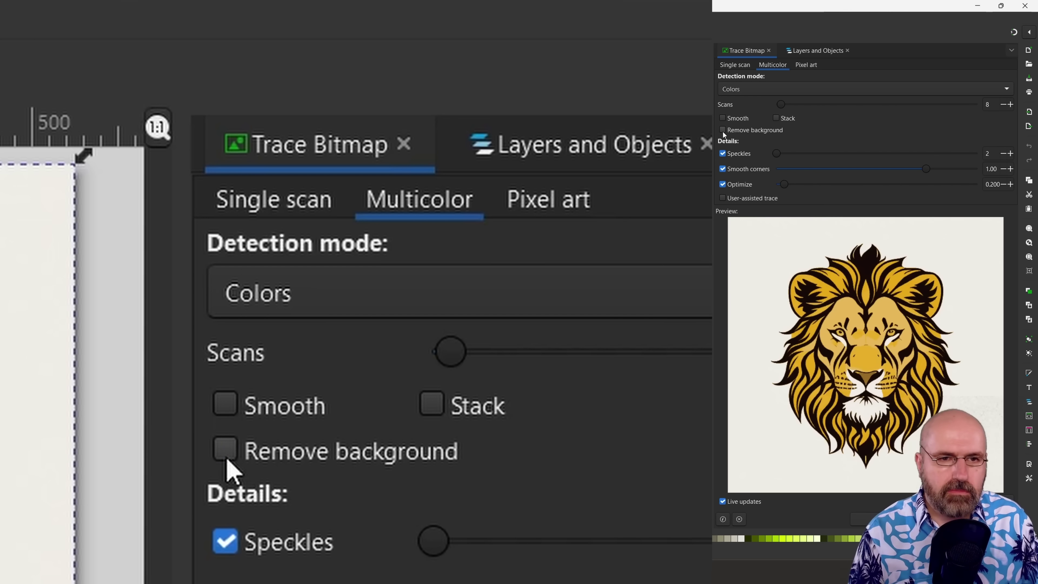
{"action": "left_click", "coordinate": [723, 130]}
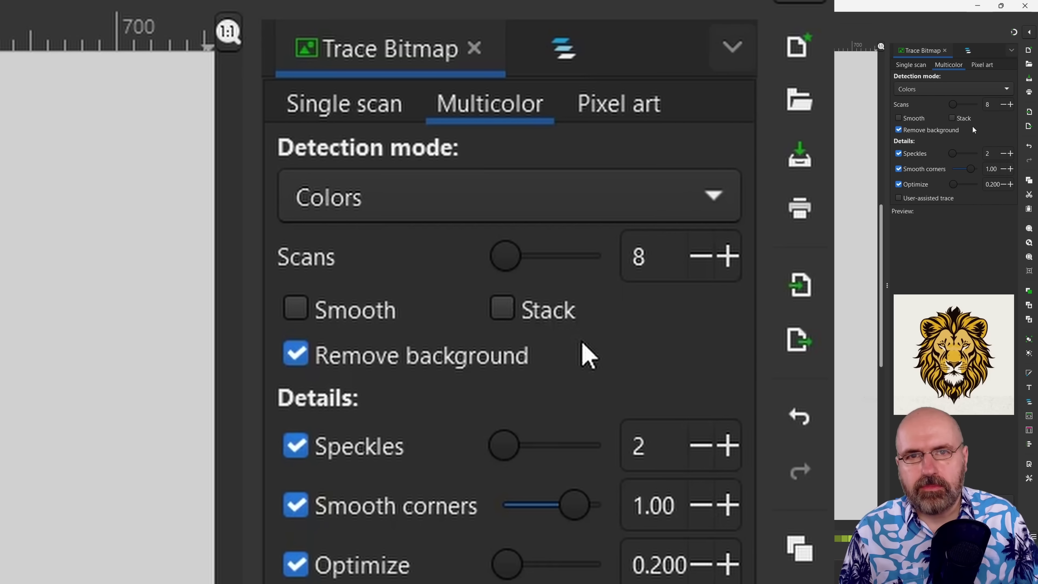
{"action": "left_click", "coordinate": [952, 118]}
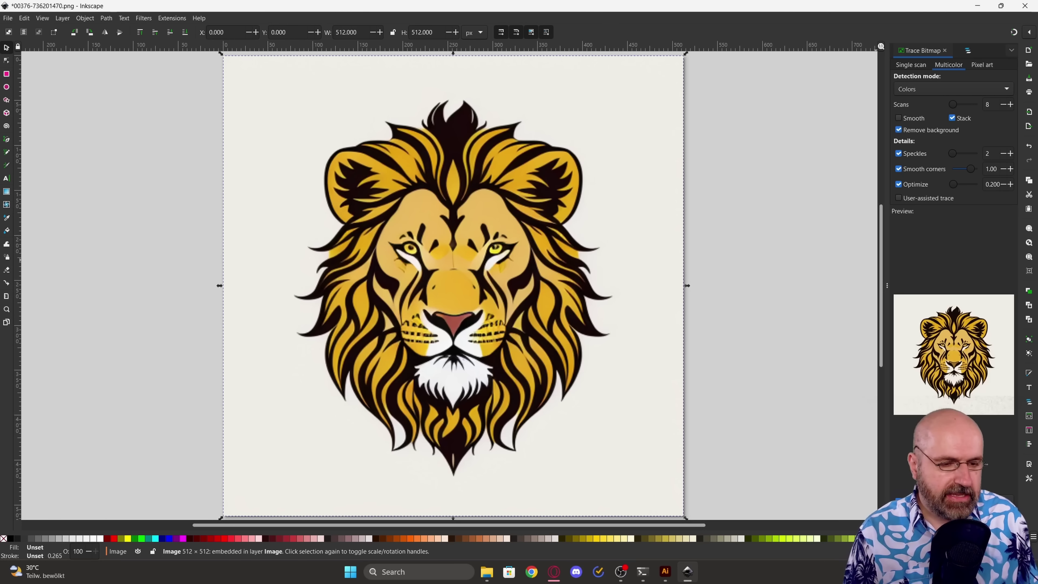
Step: Apply the trace to get group g193 of seven paths, then select and hide image67
{"action": "left_click", "coordinate": [984, 464]}
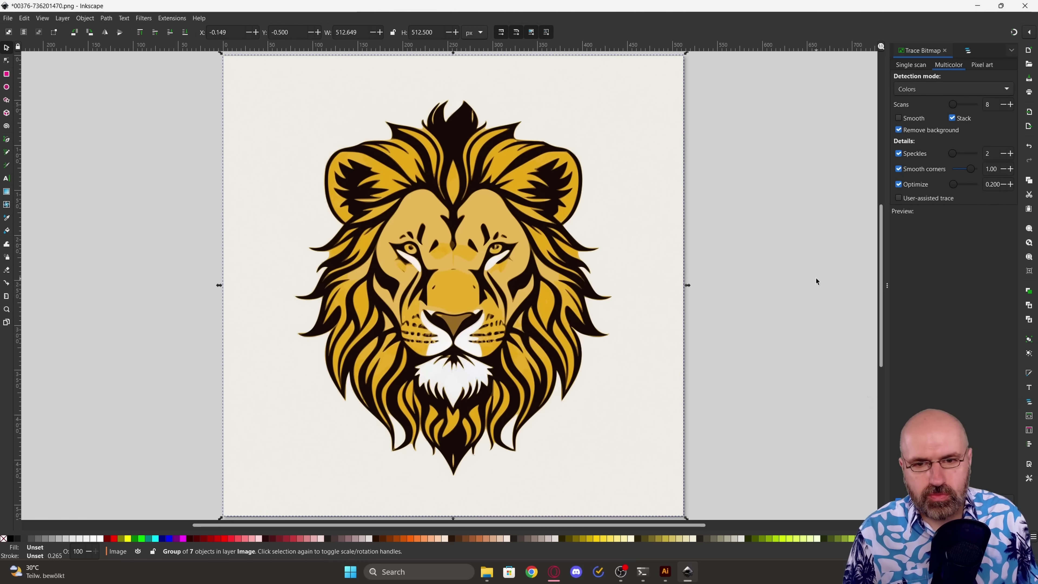
{"action": "left_click", "coordinate": [500, 225]}
{"action": "left_click", "coordinate": [968, 50]}
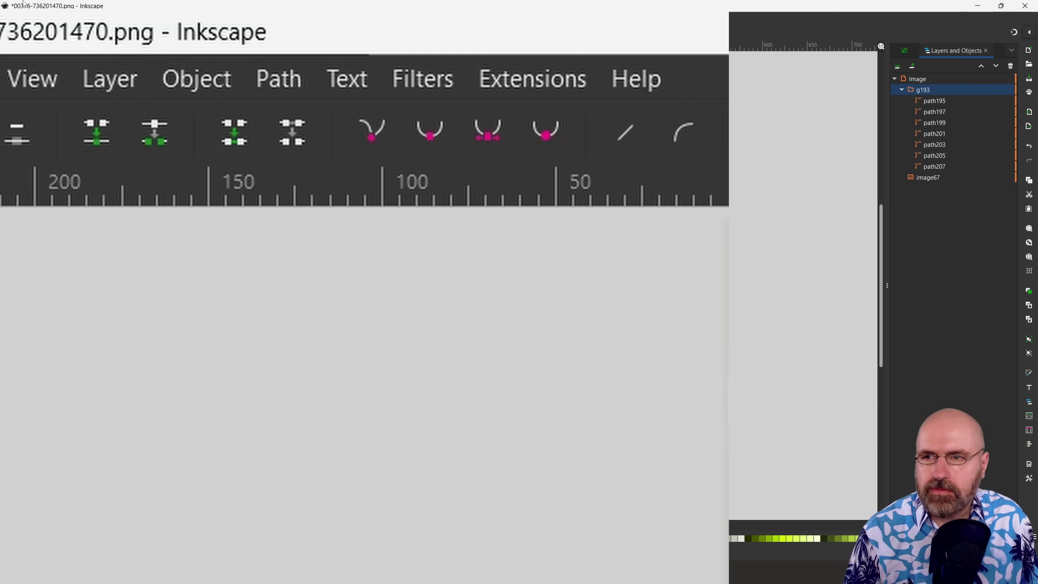
{"action": "left_click", "coordinate": [117, 88]}
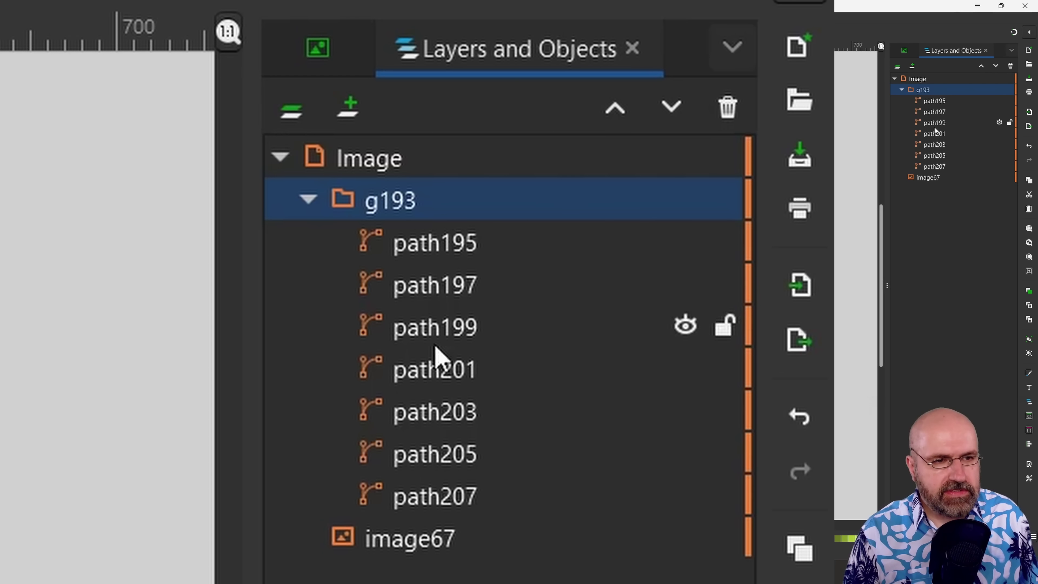
{"action": "left_click", "coordinate": [925, 178]}
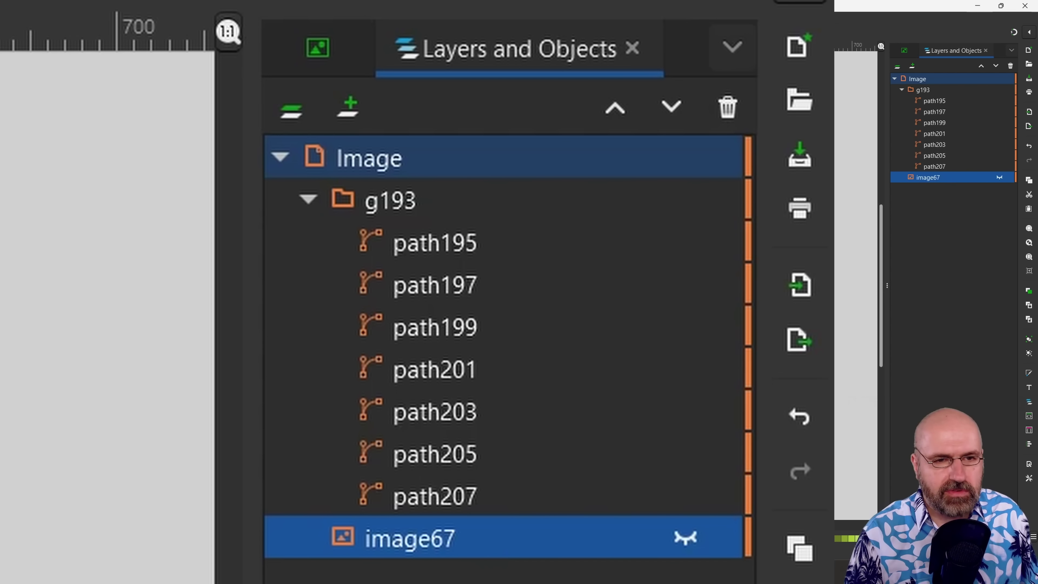
Step: Hide the traced background path207 and deselect to view the lion on white
{"action": "left_click", "coordinate": [435, 496]}
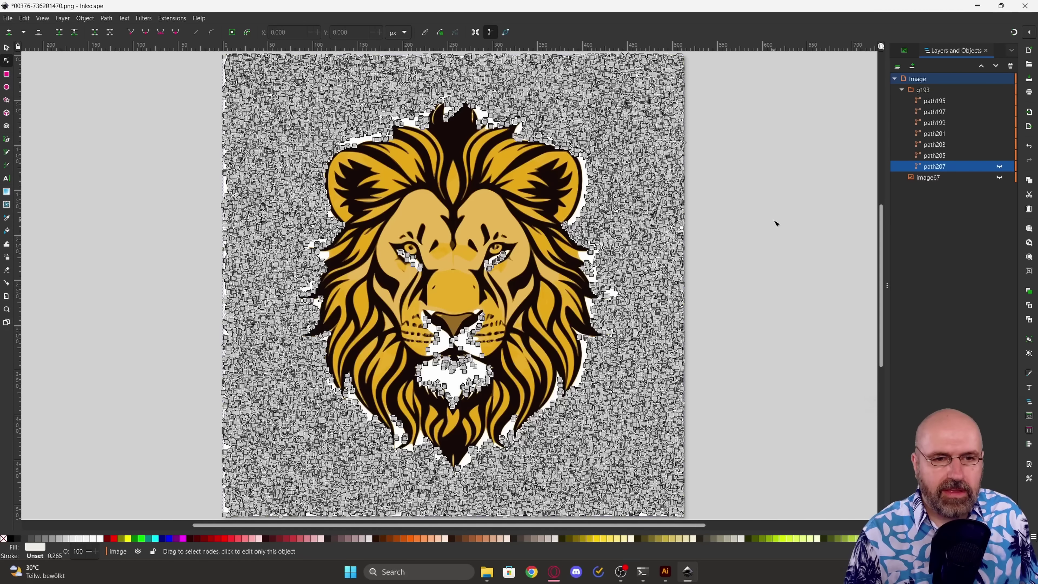
{"action": "left_click", "coordinate": [754, 220]}
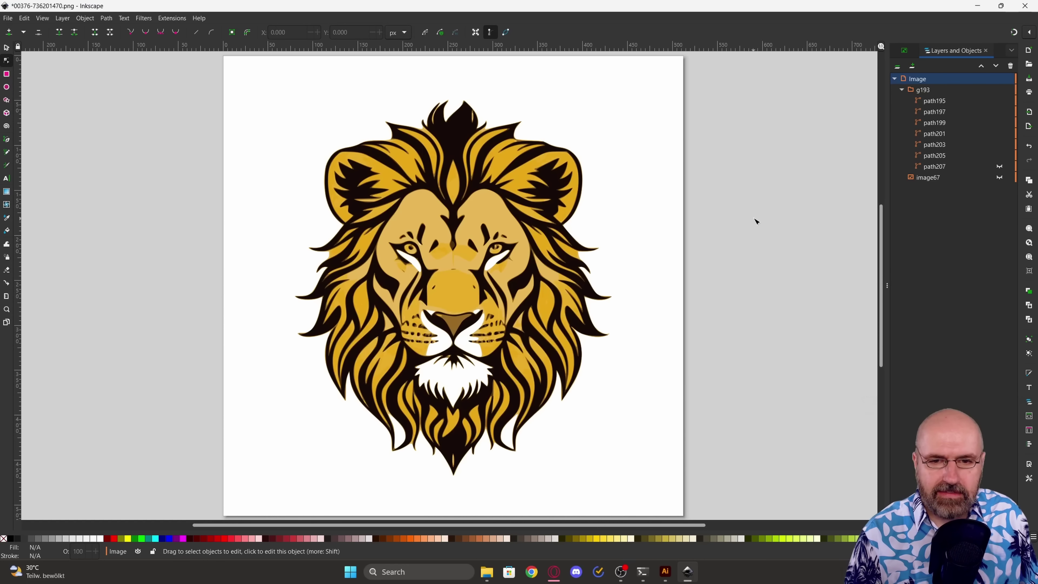